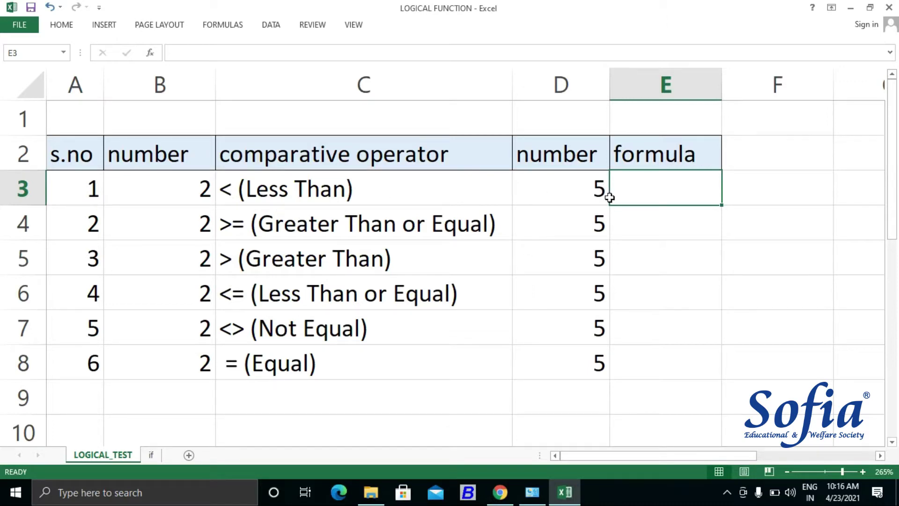
Examine the two numbers and the Less Than operator in the first comparison row
{"action": "left_click", "coordinate": [193, 194]}
{"action": "left_click", "coordinate": [539, 189]}
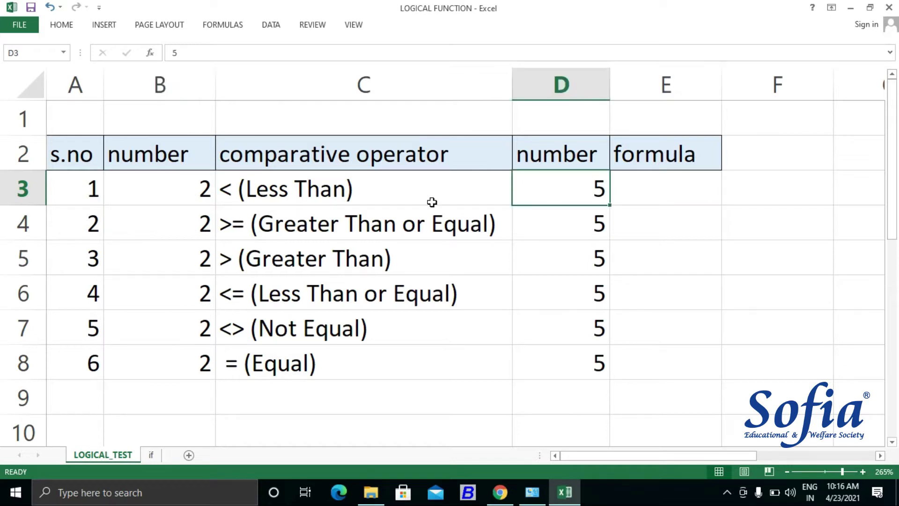
{"action": "left_click", "coordinate": [299, 192]}
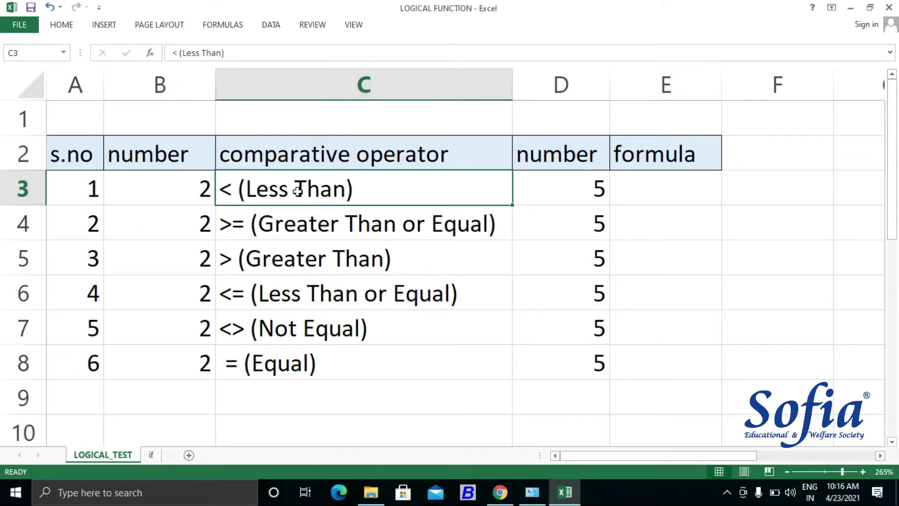
{"action": "left_click", "coordinate": [187, 190]}
{"action": "left_click", "coordinate": [269, 190]}
{"action": "left_click", "coordinate": [568, 194]}
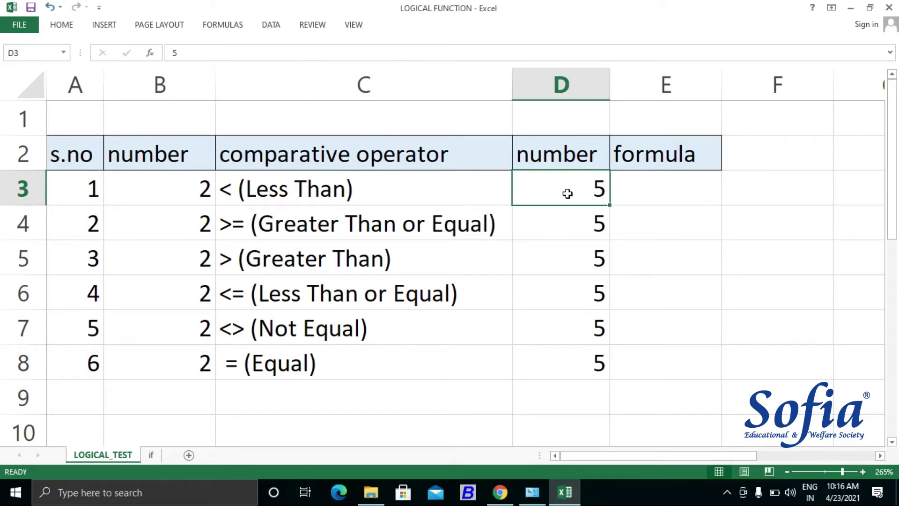
{"action": "left_click", "coordinate": [186, 190]}
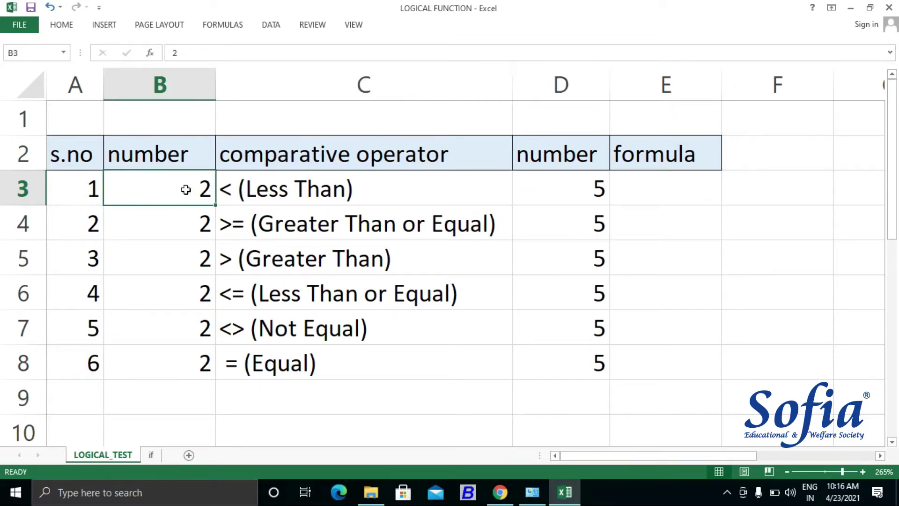
{"action": "left_click", "coordinate": [538, 191]}
{"action": "left_click", "coordinate": [347, 208]}
{"action": "left_click", "coordinate": [333, 191]}
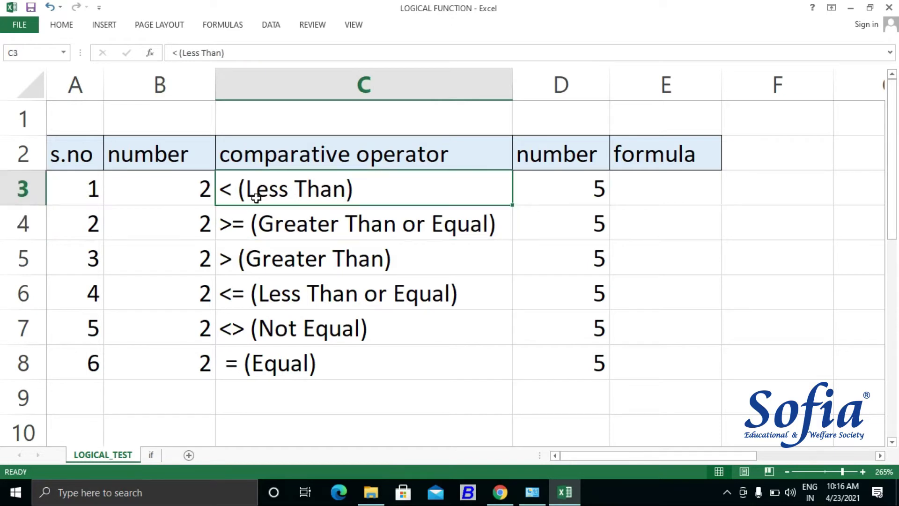
{"action": "left_click", "coordinate": [186, 187]}
{"action": "left_click", "coordinate": [268, 191]}
{"action": "left_click", "coordinate": [566, 190]}
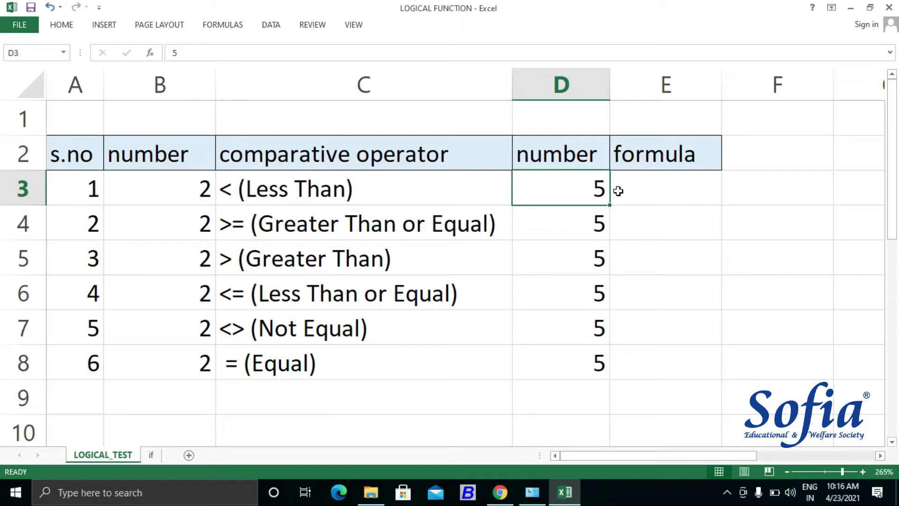
Enter the less-than comparison =B3<D3 in cell E3 of the formula column
{"action": "left_click", "coordinate": [640, 188]}
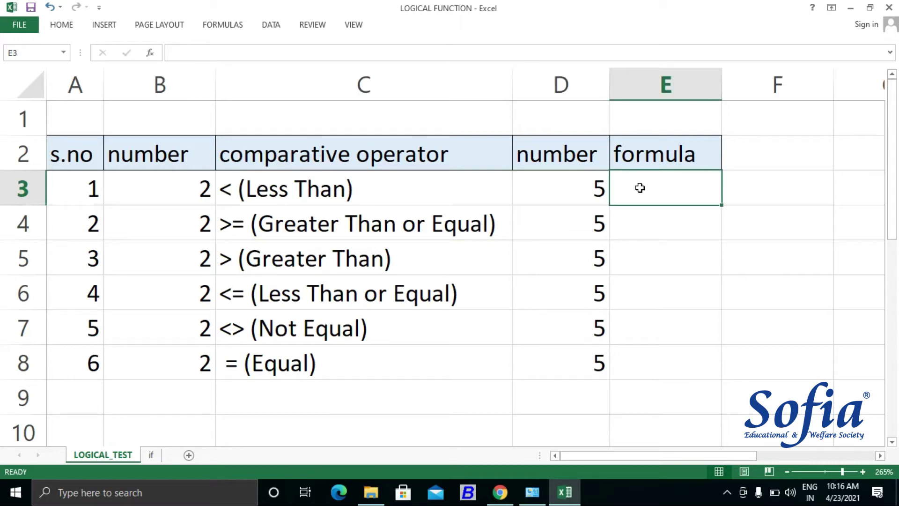
{"action": "type", "text": "="}
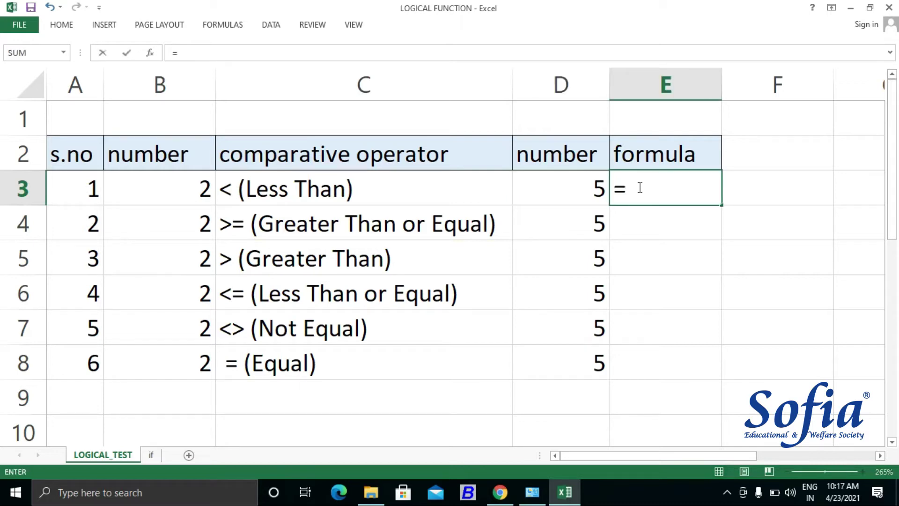
{"action": "left_click", "coordinate": [194, 186]}
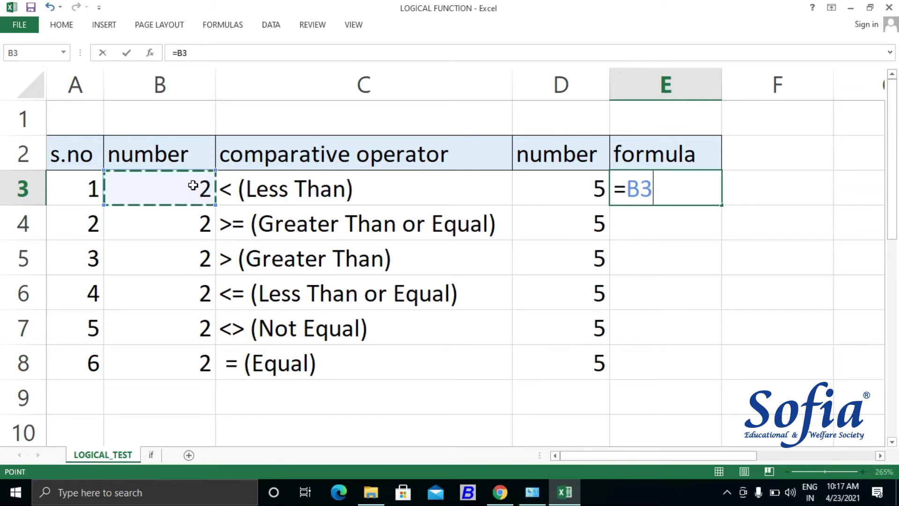
{"action": "type", "text": "<"}
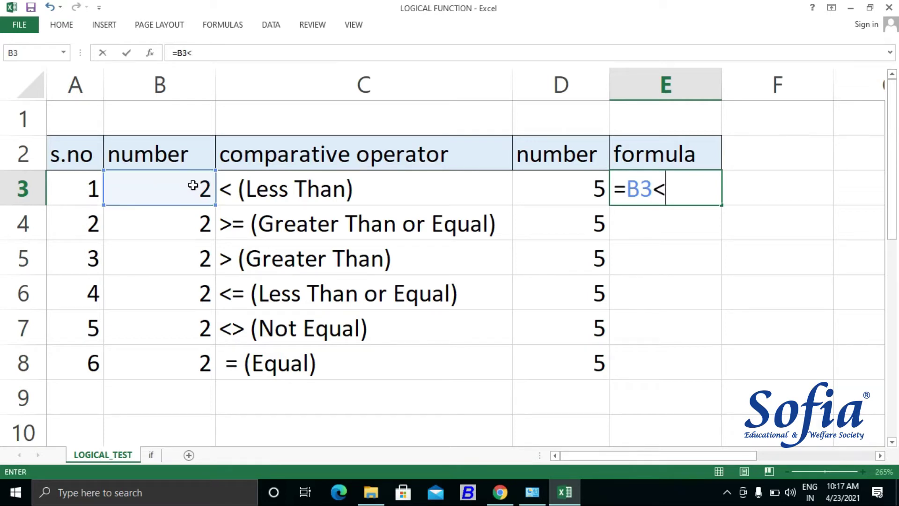
{"action": "left_click", "coordinate": [558, 191]}
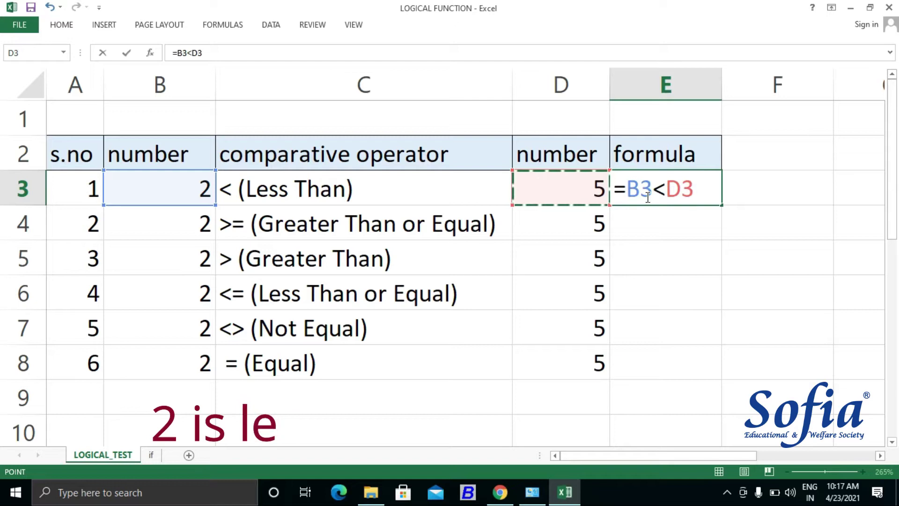
{"action": "key", "text": "Return"}
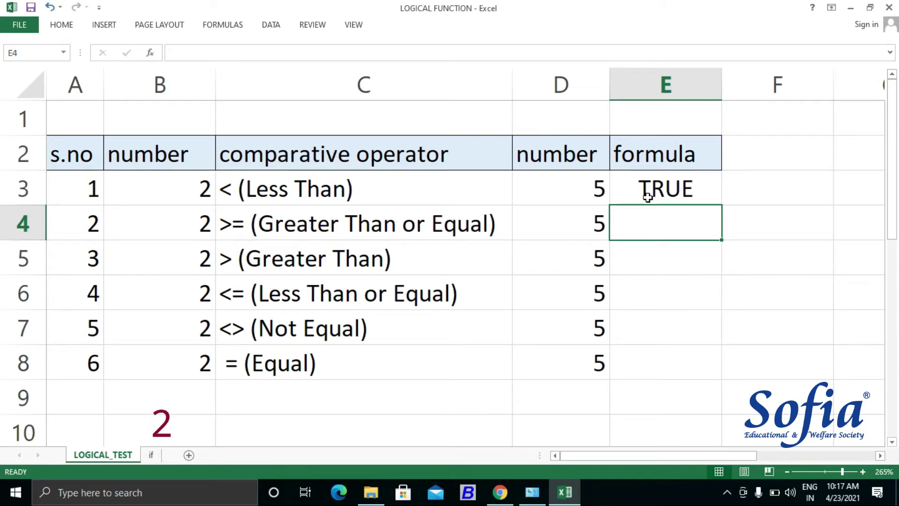
Enter the greater-than-or-equal comparison =B4>=D4 in cell E4
{"action": "type", "text": "="}
{"action": "key", "text": "Left"}
{"action": "key", "text": "Left"}
{"action": "key", "text": "Left"}
{"action": "key", "text": "Left"}
{"action": "key", "text": "Right"}
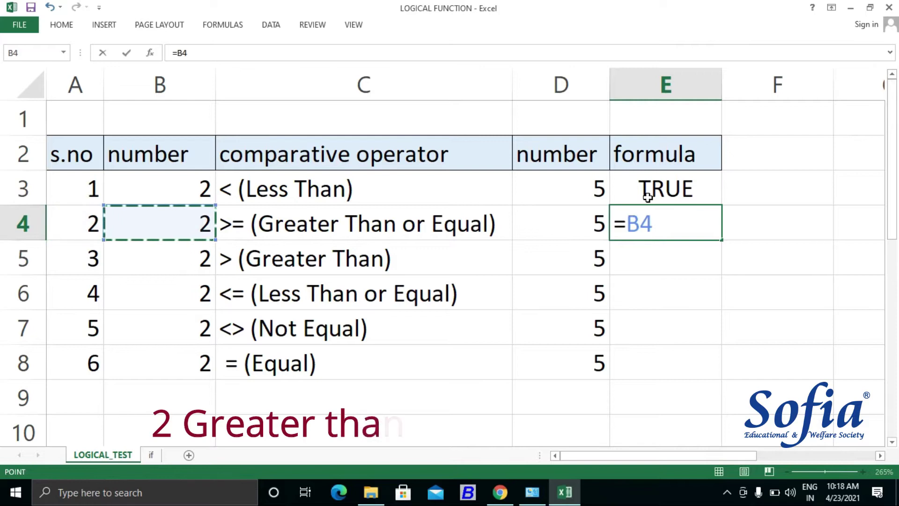
{"action": "type", "text": ">="}
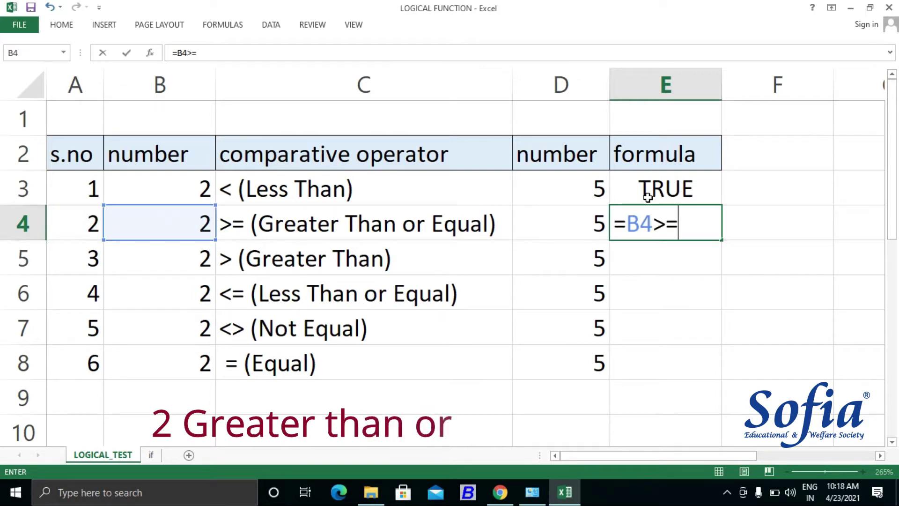
{"action": "key", "text": "Left"}
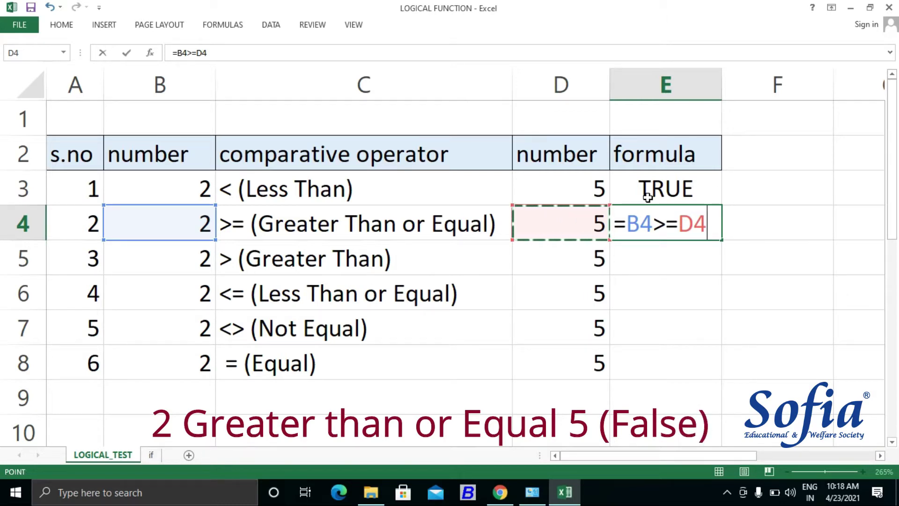
{"action": "key", "text": "Return"}
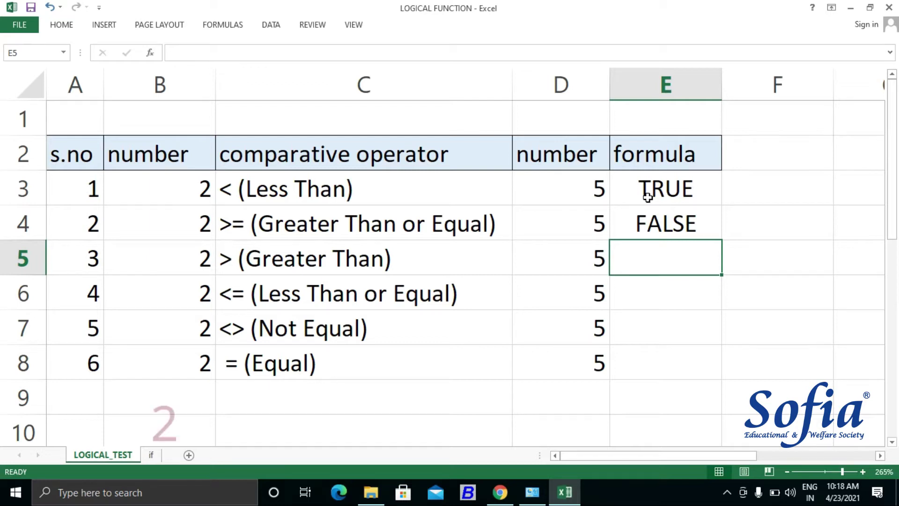
Enter the greater-than comparison =B5>5 in cell E5, using the constant 5 as the second operand
{"action": "type", "text": "="}
{"action": "key", "text": "Left"}
{"action": "key", "text": "Left"}
{"action": "key", "text": "Left"}
{"action": "key", "text": "Left"}
{"action": "key", "text": "Right"}
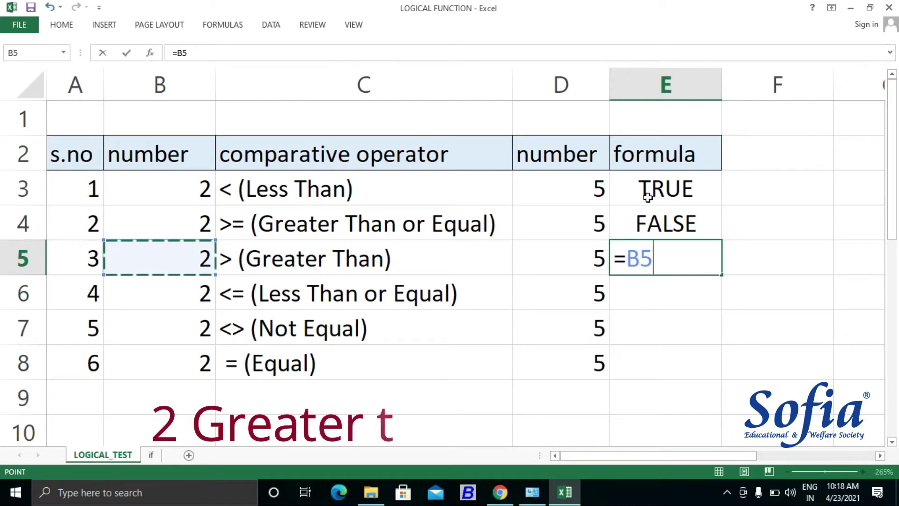
{"action": "type", "text": ">5"}
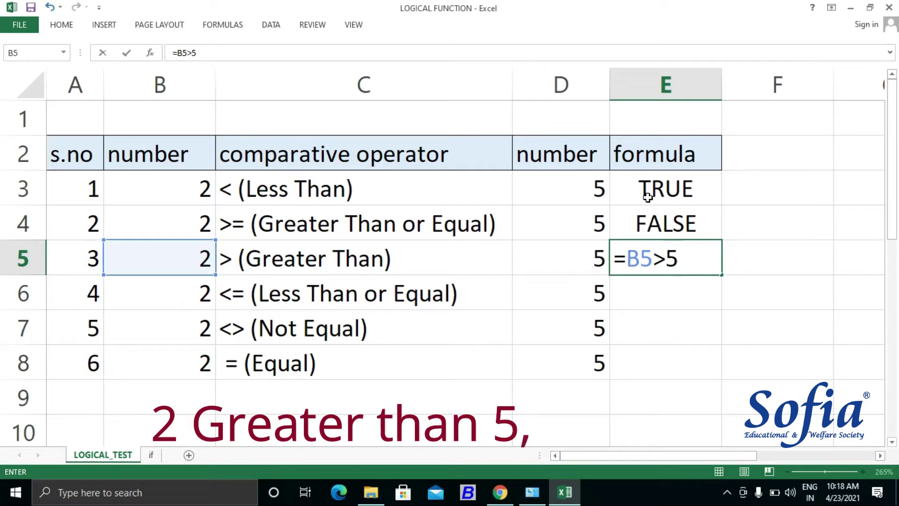
{"action": "key", "text": "Return"}
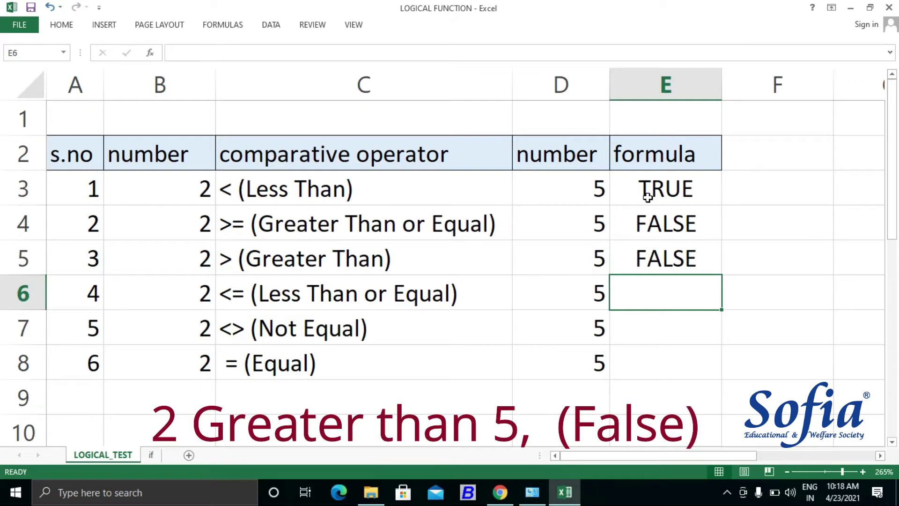
Enter the less-than-or-equal comparison =B6<=D6 in cell E6
{"action": "type", "text": "="}
{"action": "key", "text": "Left"}
{"action": "key", "text": "Left"}
{"action": "key", "text": "Left"}
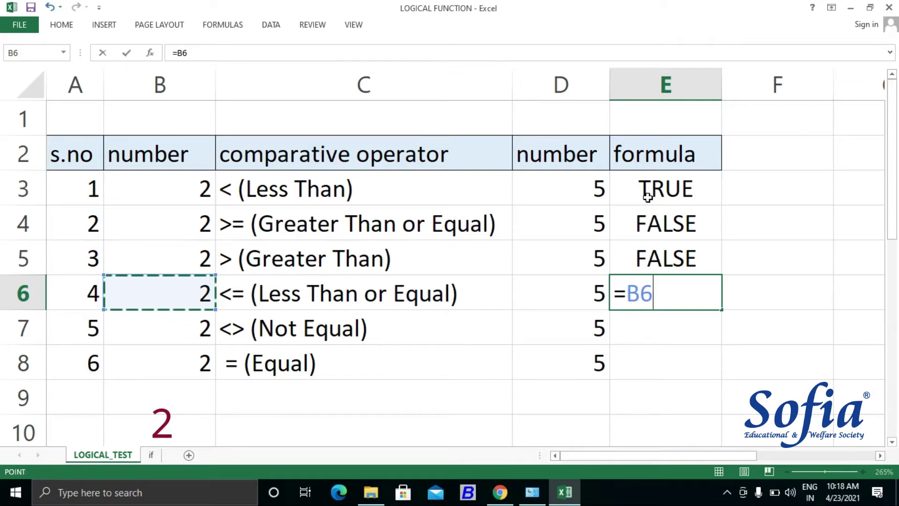
{"action": "type", "text": "<="}
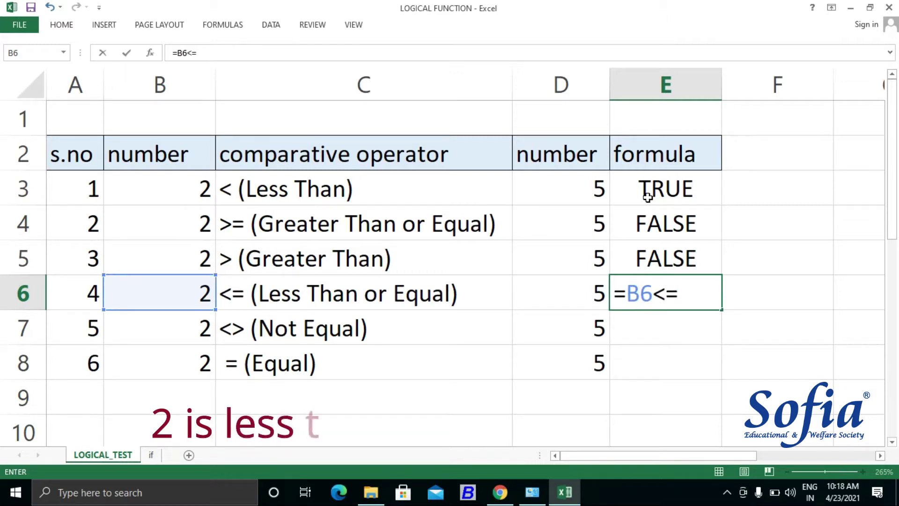
{"action": "key", "text": "Left"}
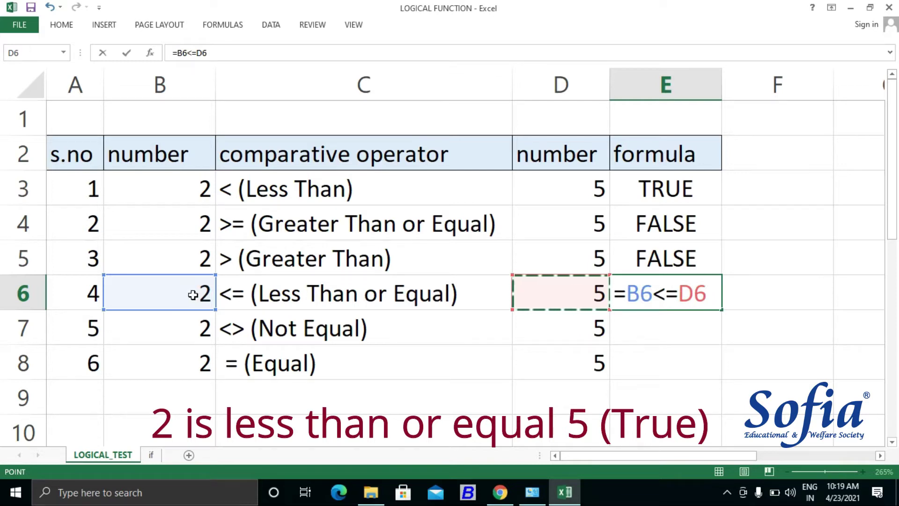
{"action": "key", "text": "Return"}
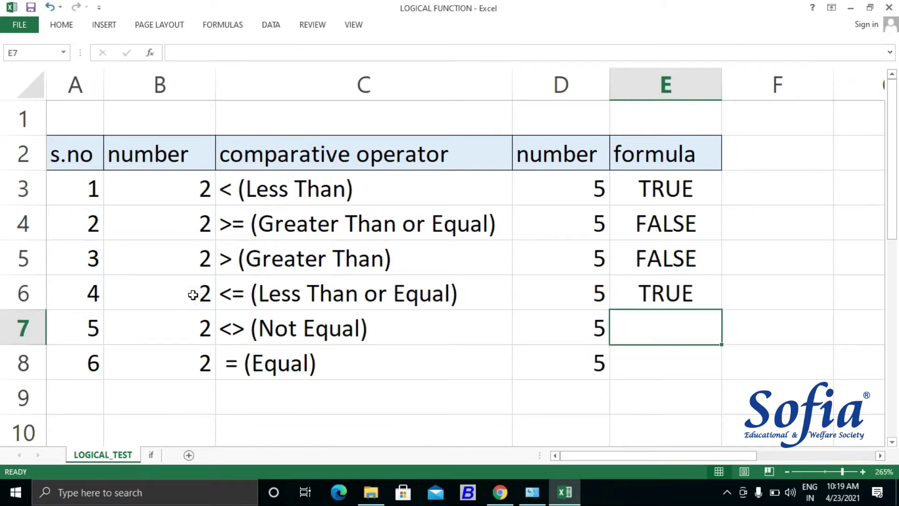
Enter the not-equal comparison =B7<>D7 in cell E7
{"action": "type", "text": "="}
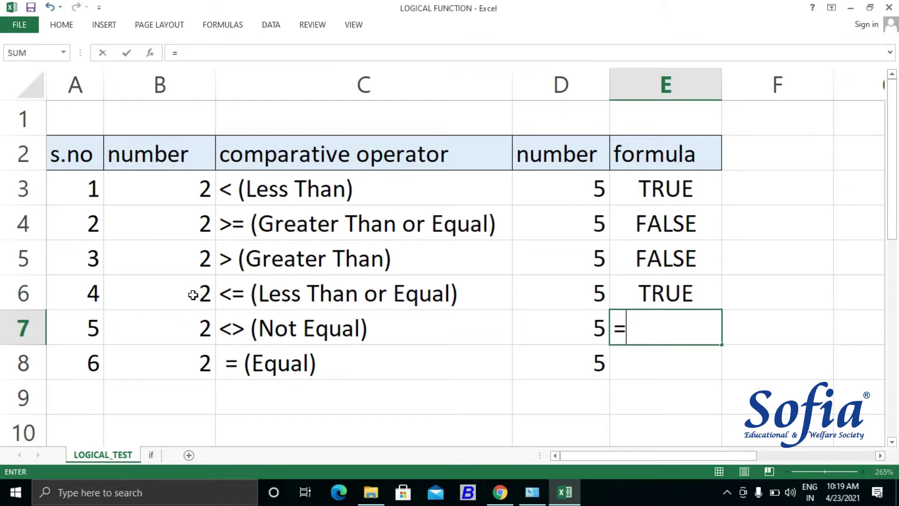
{"action": "key", "text": "Left"}
{"action": "key", "text": "Left"}
{"action": "key", "text": "Left"}
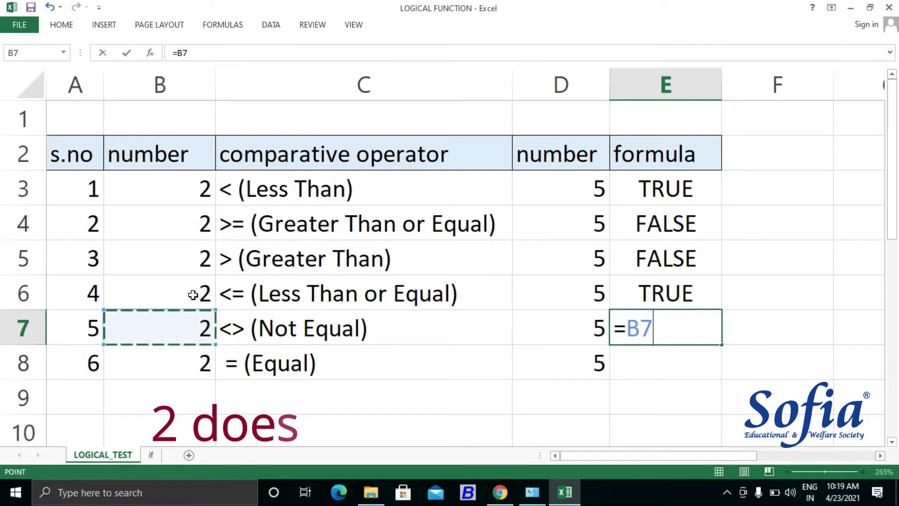
{"action": "type", "text": "<>"}
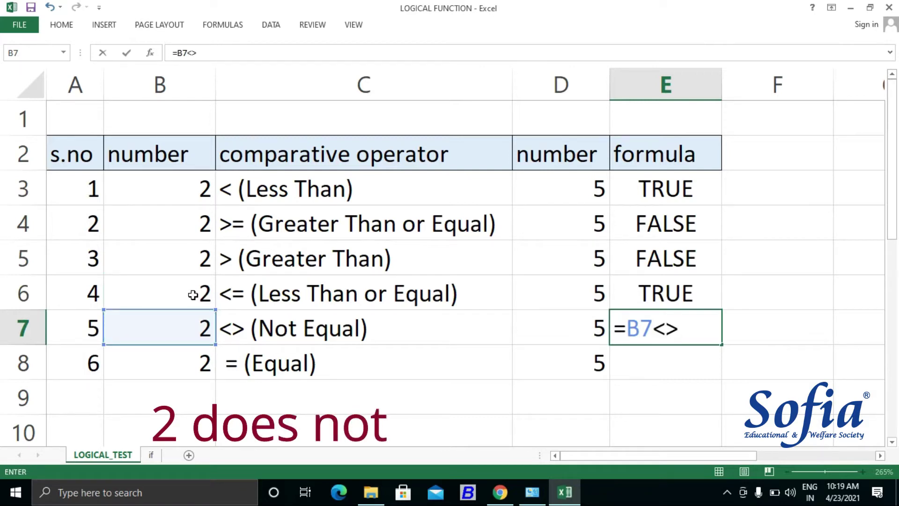
{"action": "key", "text": "Left"}
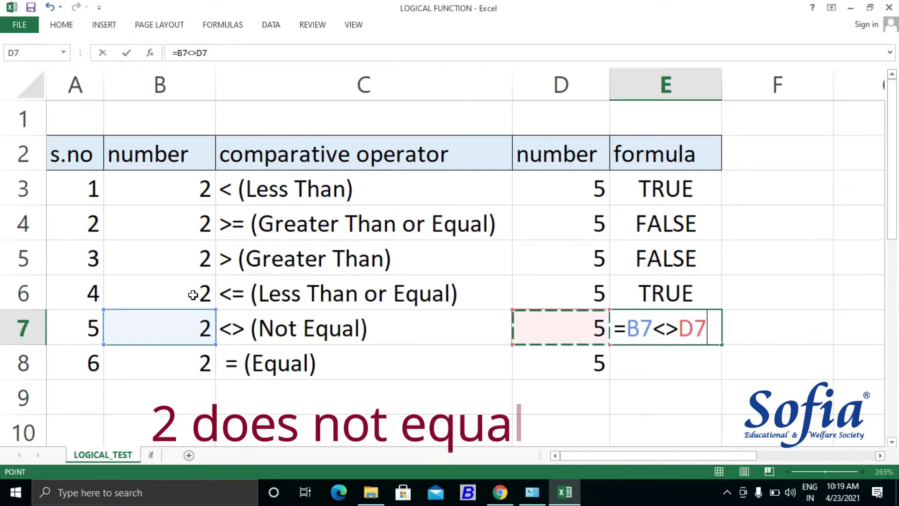
{"action": "key", "text": "Return"}
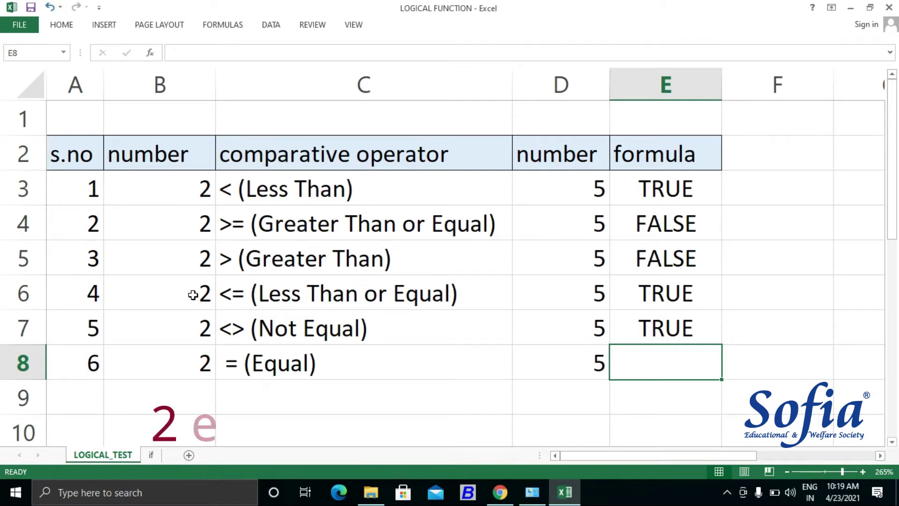
Enter the equality comparison =B8=D8 in cell E8
{"action": "type", "text": "="}
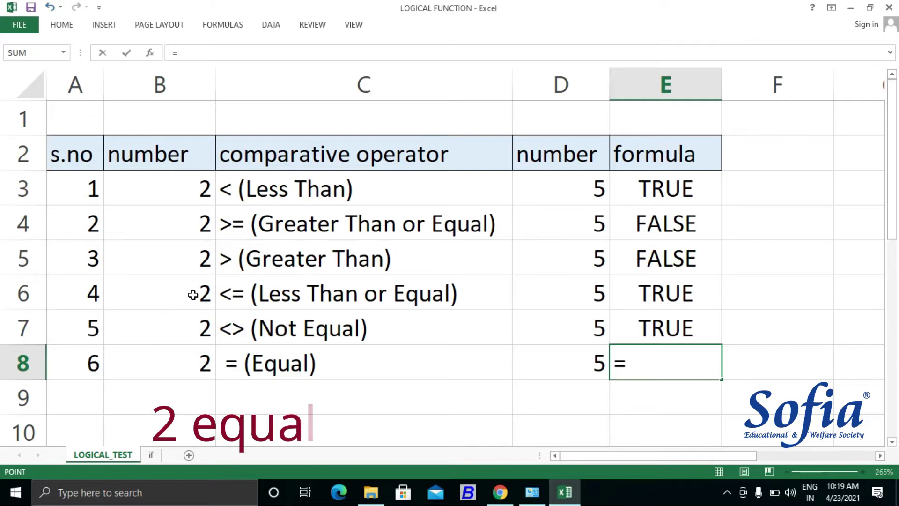
{"action": "key", "text": "Left"}
{"action": "key", "text": "Left"}
{"action": "key", "text": "Left"}
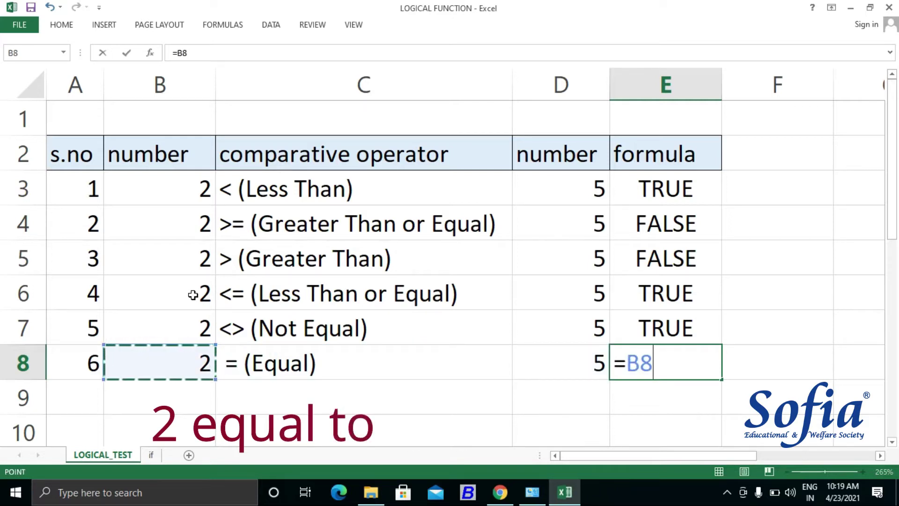
{"action": "type", "text": "="}
{"action": "key", "text": "Left"}
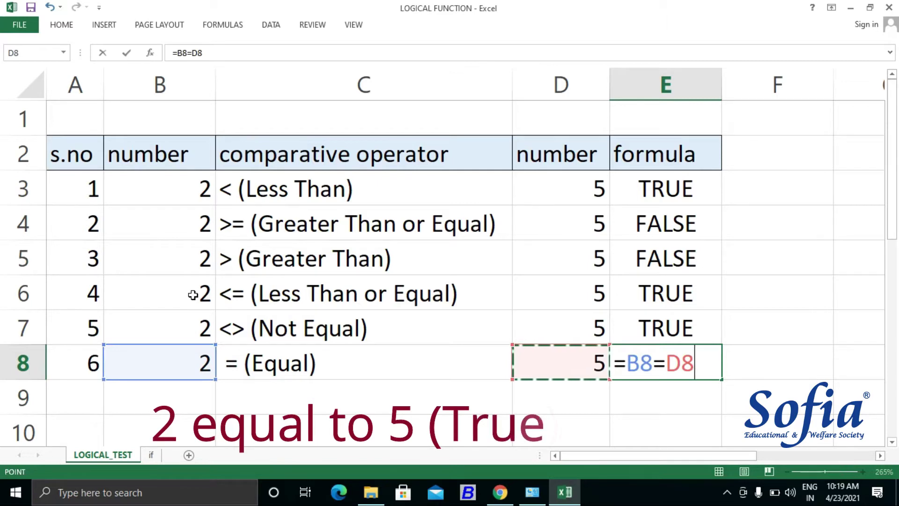
{"action": "key", "text": "Return"}
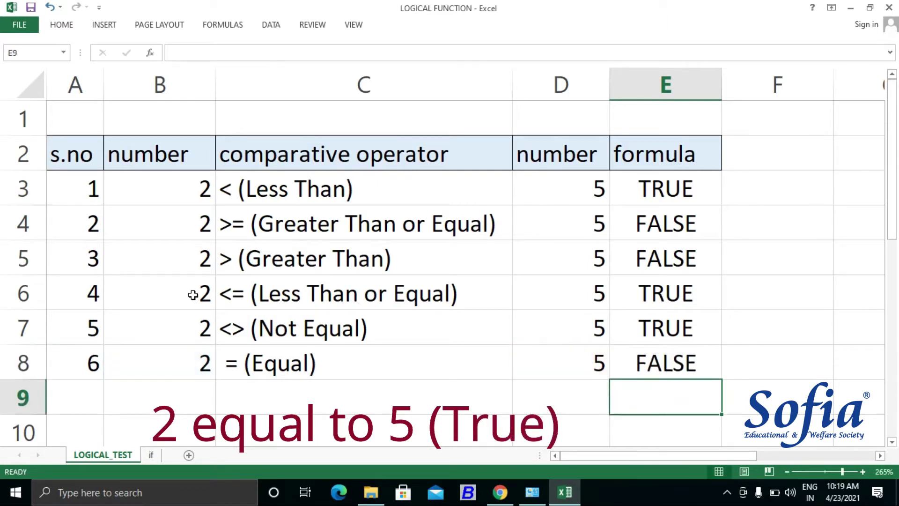
Review the comparison formulas in the formula column from E8 back up to E3
{"action": "key", "text": "Up"}
{"action": "key", "text": "Up"}
{"action": "key", "text": "Up"}
{"action": "key", "text": "Up"}
{"action": "key", "text": "Up"}
{"action": "key", "text": "Up"}
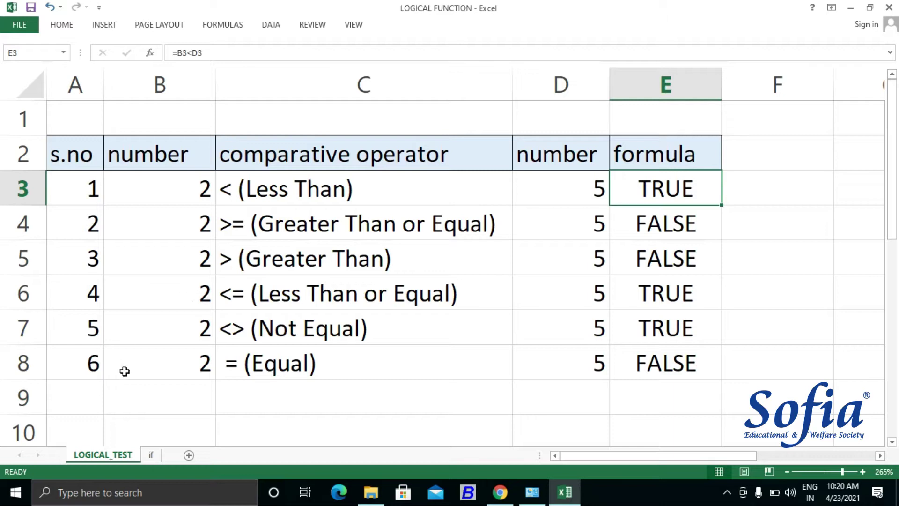
Switch to the "if" sheet and enter the comparison =C2>=33 in cell D2
{"action": "key", "text": "ctrl+Page_Down"}
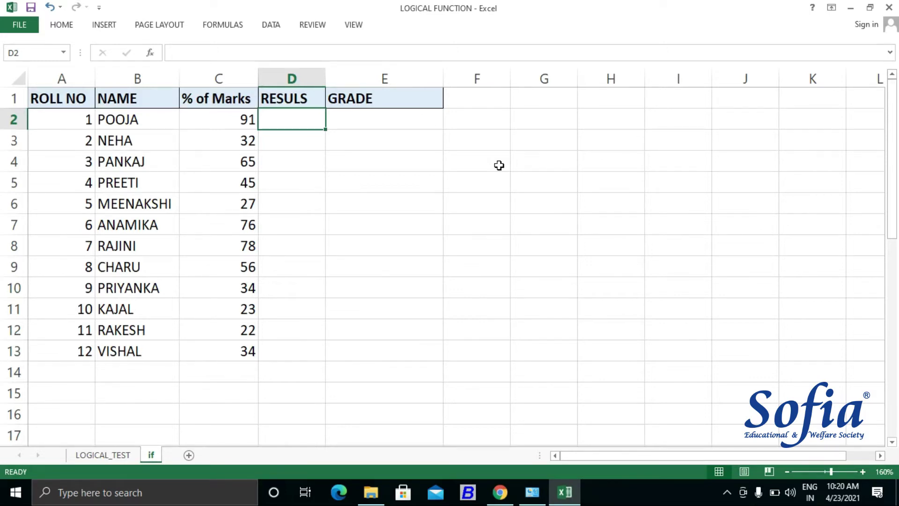
{"action": "type", "text": "=C2>=33"}
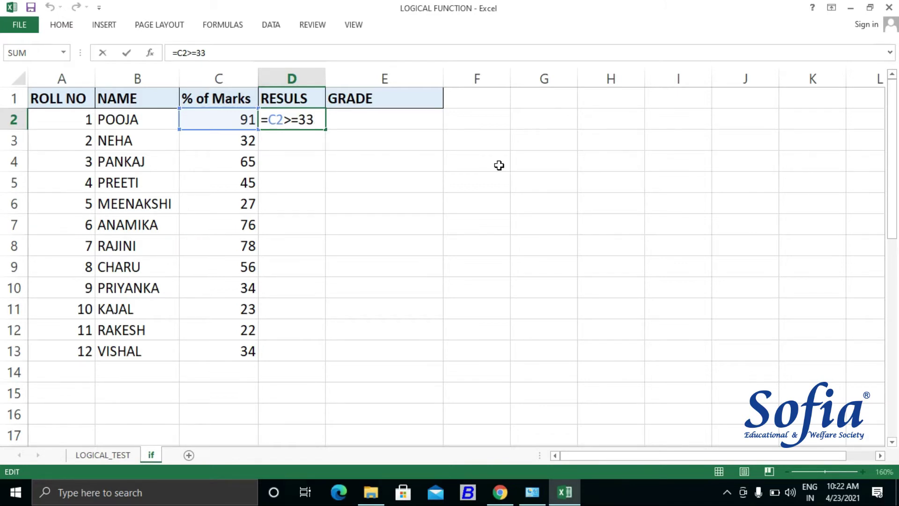
{"action": "key", "text": "Return"}
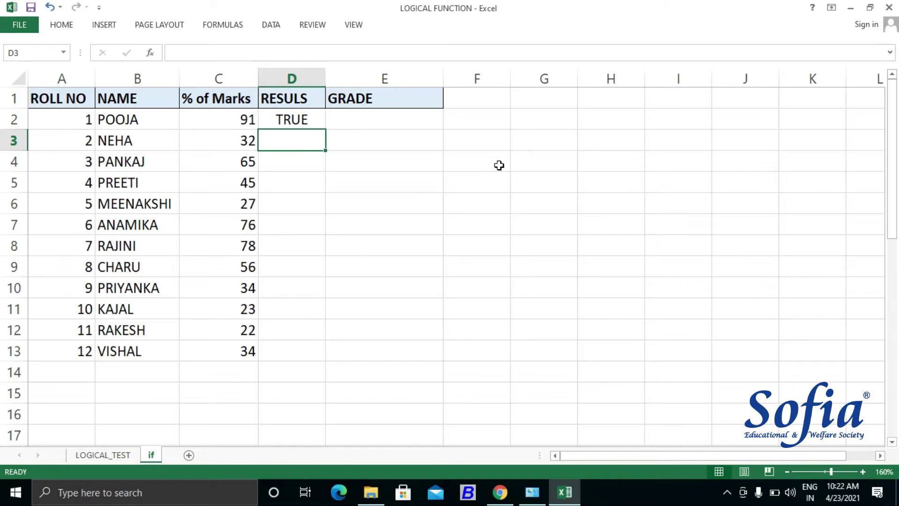
Fill the D2 comparison formula down through cell D14
{"action": "key", "text": "Up"}
{"action": "key", "text": "shift+Down"}
{"action": "key", "text": "shift+Down"}
{"action": "key", "text": "shift+Down"}
{"action": "key", "text": "shift+Down"}
{"action": "key", "text": "shift+Down"}
{"action": "key", "text": "shift+Down"}
{"action": "key", "text": "shift+Down"}
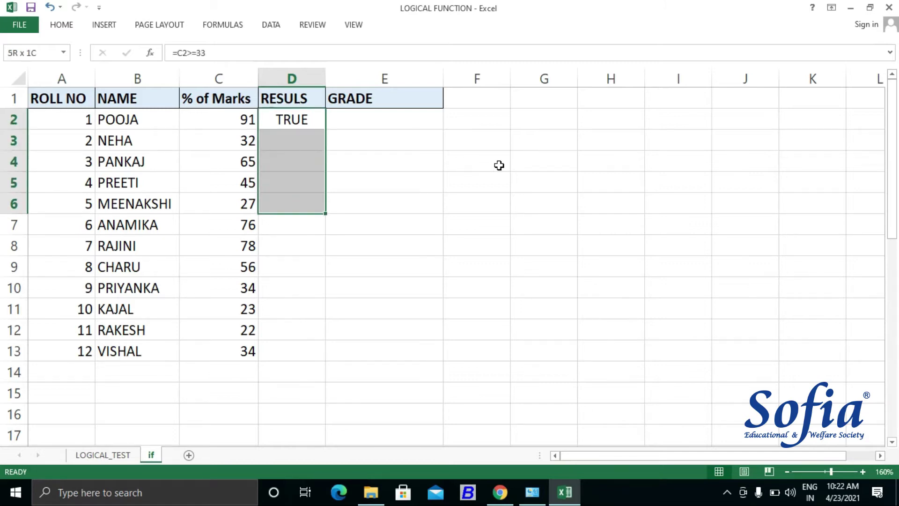
{"action": "key", "text": "shift+Down"}
{"action": "key", "text": "shift+Down"}
{"action": "key", "text": "shift+Down"}
{"action": "key", "text": "shift+Down"}
{"action": "key", "text": "shift+Down"}
{"action": "key", "text": "super+space"}
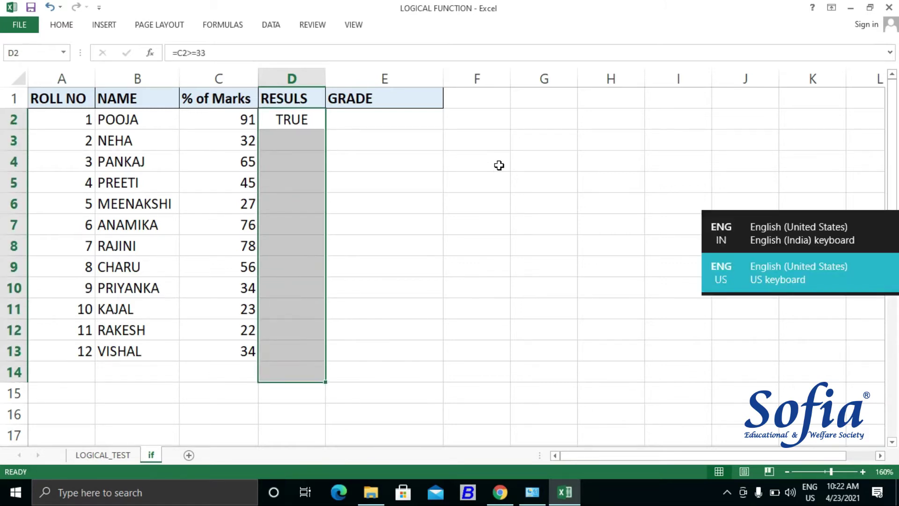
{"action": "key", "text": "ctrl+d"}
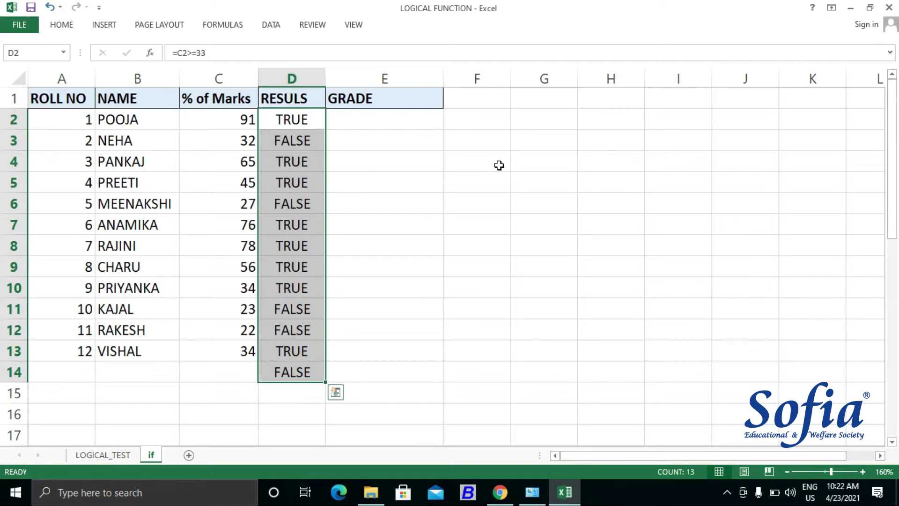
Delete the surplus formula in cell D14 below the last student
{"action": "key", "text": "ctrl+Down"}
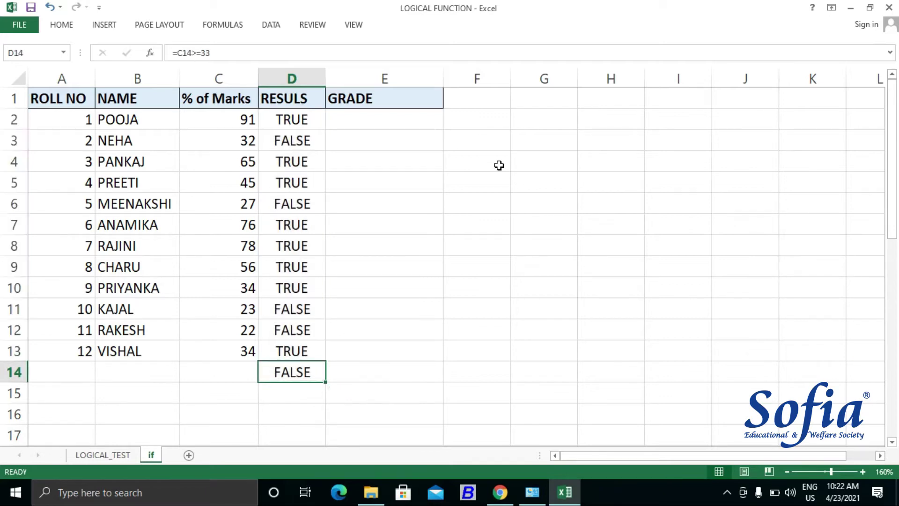
{"action": "key", "text": "Delete"}
{"action": "key", "text": "Up"}
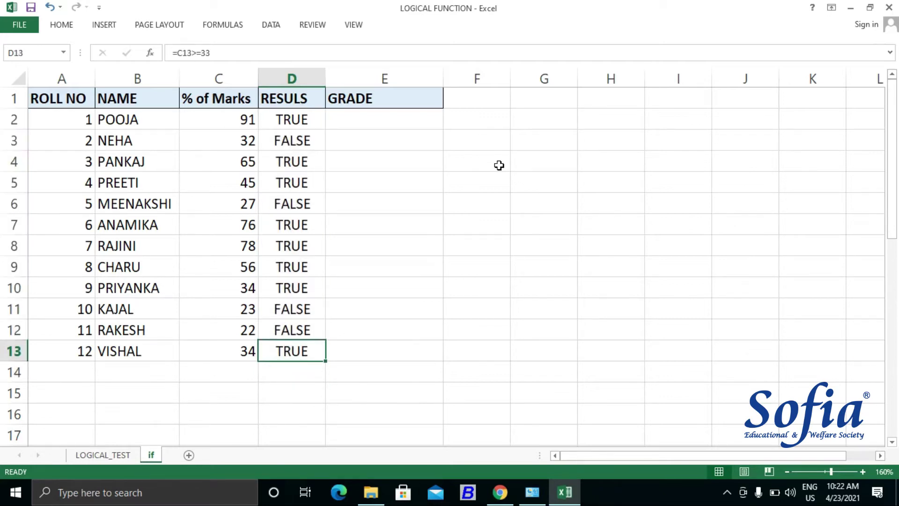
Examine the pass-mark comparison formulas and their results in column D against each student's marks
{"action": "key", "text": "Up"}
{"action": "key", "text": "Up"}
{"action": "key", "text": "Up"}
{"action": "key", "text": "Up"}
{"action": "key", "text": "Up"}
{"action": "key", "text": "Up"}
{"action": "key", "text": "Up"}
{"action": "key", "text": "Up"}
{"action": "key", "text": "Up"}
{"action": "key", "text": "Up"}
{"action": "key", "text": "Up"}
{"action": "key", "text": "Up"}
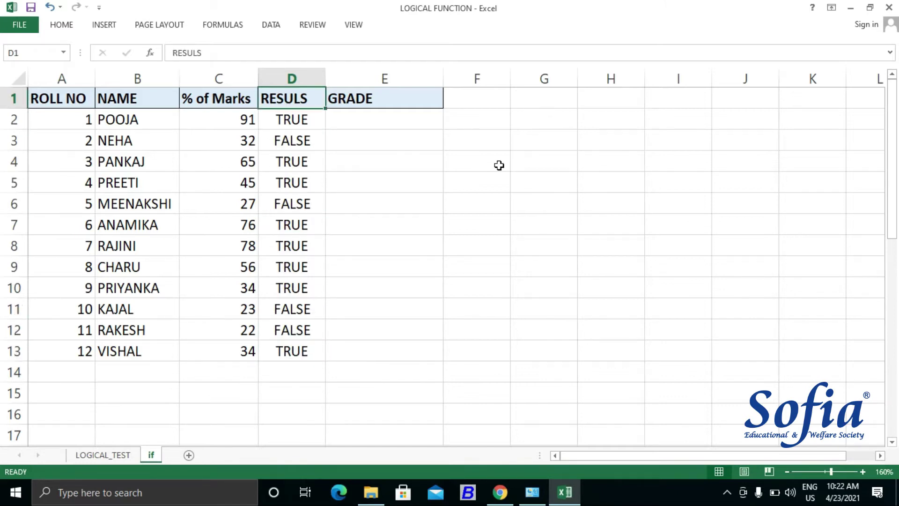
{"action": "key", "text": "Down"}
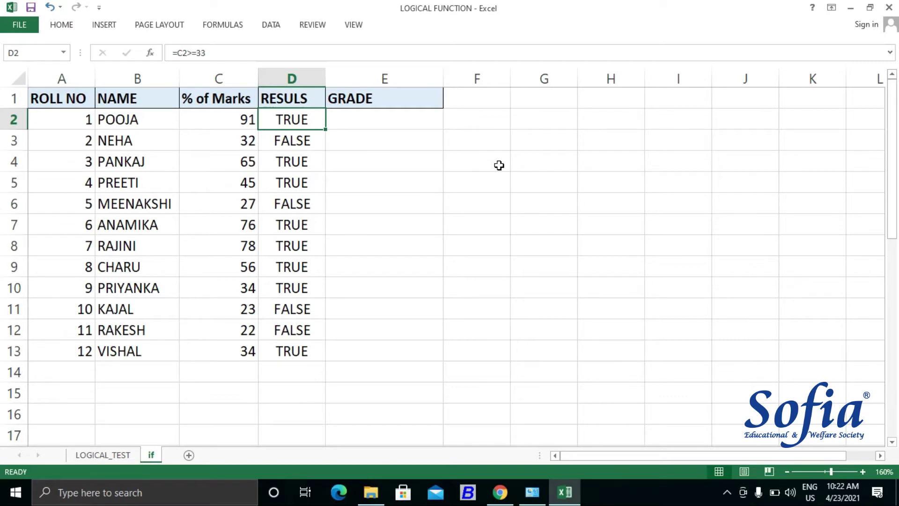
{"action": "key", "text": "Down"}
{"action": "key", "text": "Down"}
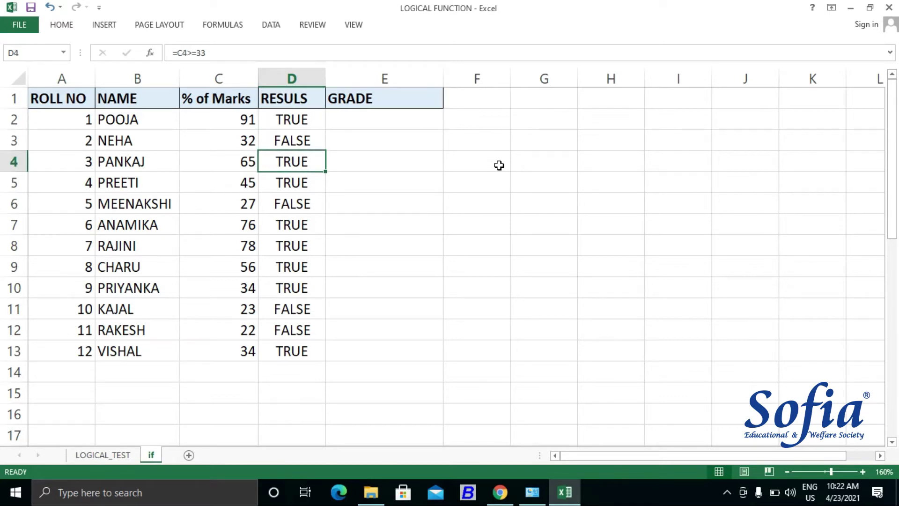
{"action": "key", "text": "Up"}
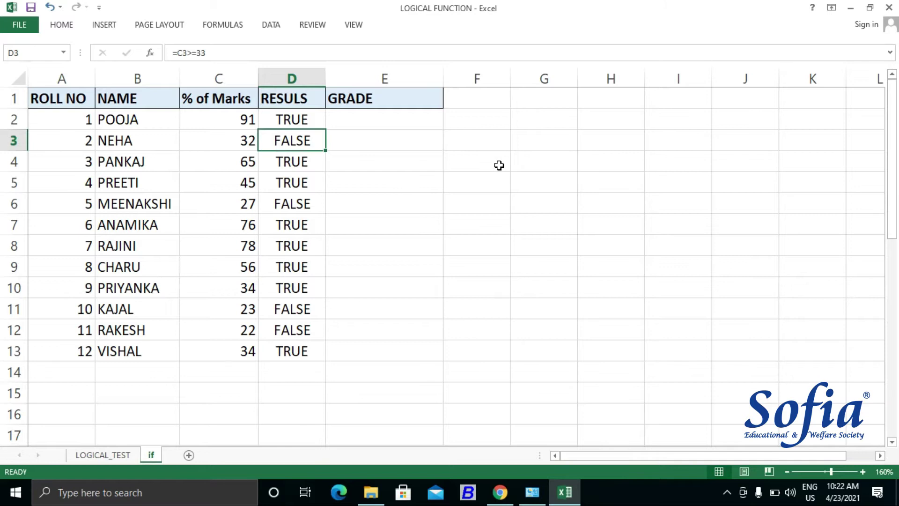
{"action": "key", "text": "Down"}
{"action": "key", "text": "Down"}
{"action": "key", "text": "Down"}
{"action": "key", "text": "Down"}
{"action": "key", "text": "Down"}
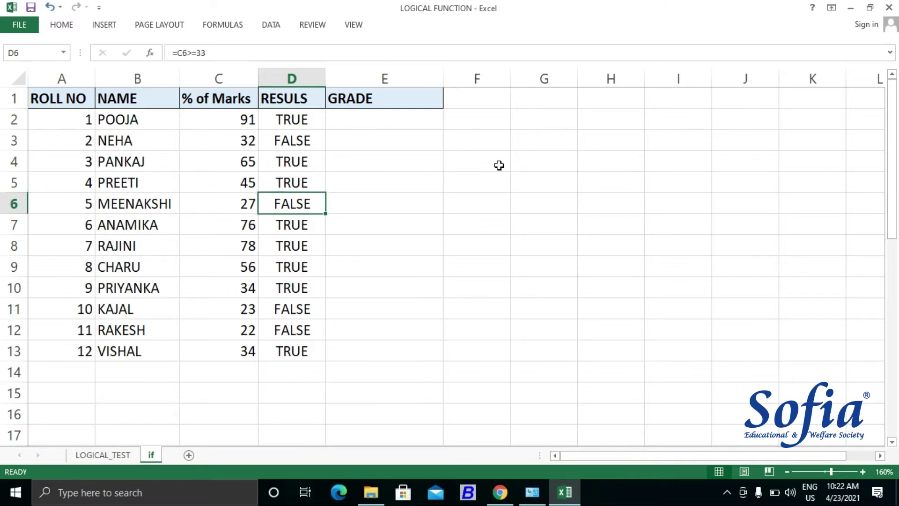
{"action": "key", "text": "Down"}
{"action": "key", "text": "Down"}
{"action": "key", "text": "Down"}
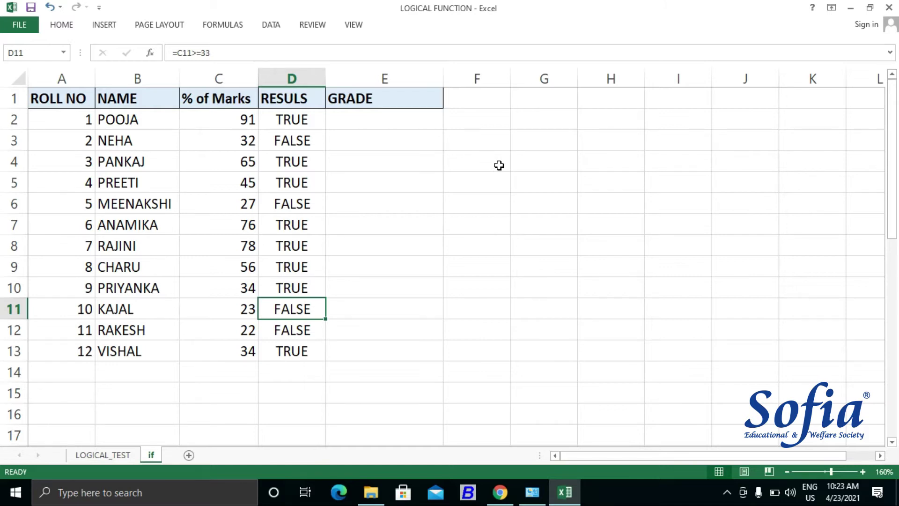
Edit the formula in D2 to open an IF function before the C2>=33 comparison
{"action": "key", "text": "Up"}
{"action": "key", "text": "Up"}
{"action": "key", "text": "Up"}
{"action": "key", "text": "Up"}
{"action": "key", "text": "Up"}
{"action": "key", "text": "Up"}
{"action": "key", "text": "Up"}
{"action": "key", "text": "Up"}
{"action": "key", "text": "Up"}
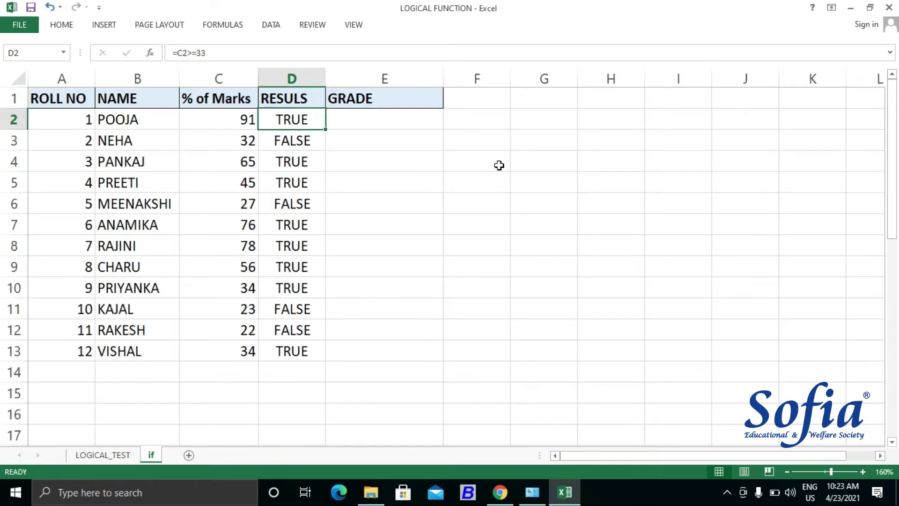
{"action": "key", "text": "F2"}
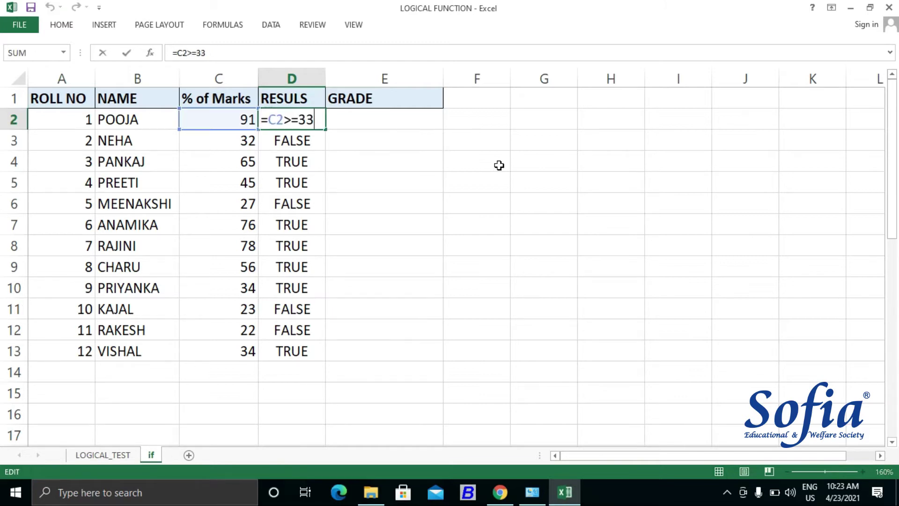
{"action": "key", "text": "Left"}
{"action": "key", "text": "Left"}
{"action": "key", "text": "Left"}
{"action": "key", "text": "Left"}
{"action": "key", "text": "Left"}
{"action": "key", "text": "Left"}
{"action": "type", "text": "IF("}
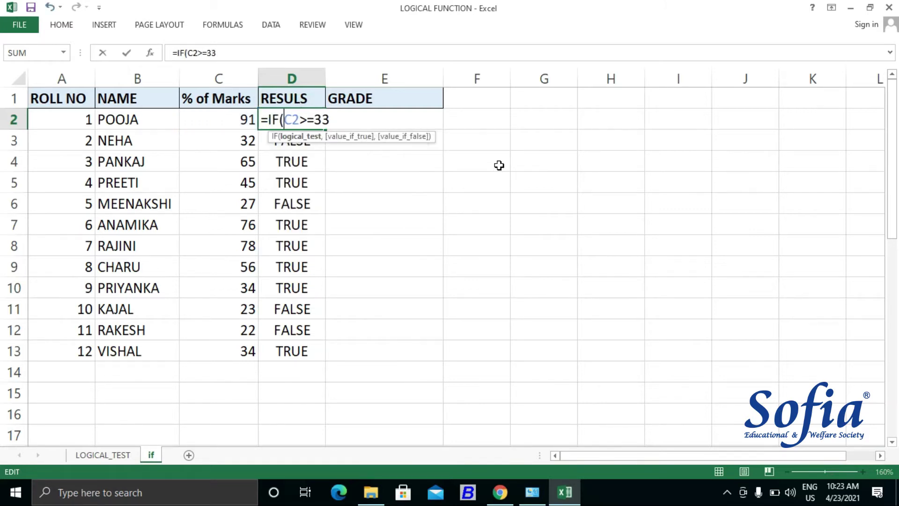
Add an empty text as the value-if-true argument after the C2>=33 test in D2 and commit the formula
{"action": "key", "text": "Right"}
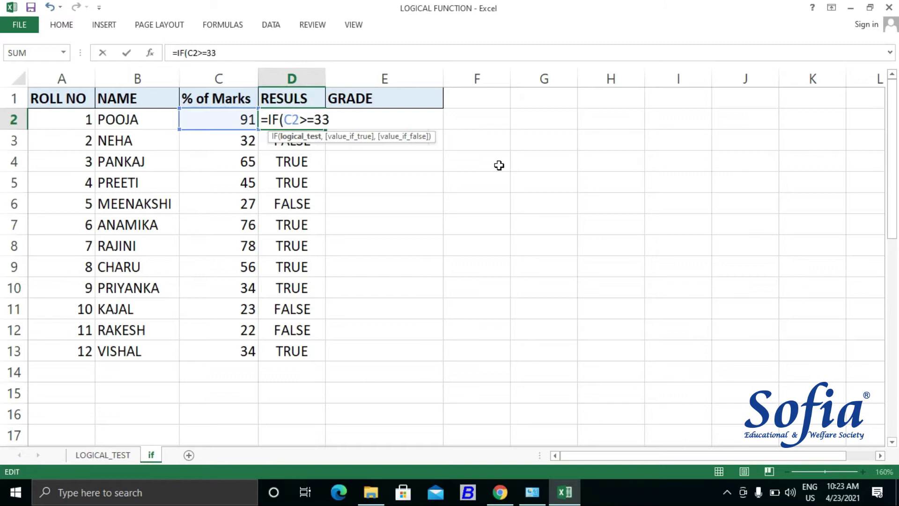
{"action": "key", "text": "Right"}
{"action": "key", "text": "Right"}
{"action": "key", "text": "Right"}
{"action": "key", "text": "Right"}
{"action": "key", "text": "Right"}
{"action": "type", "text": ","}
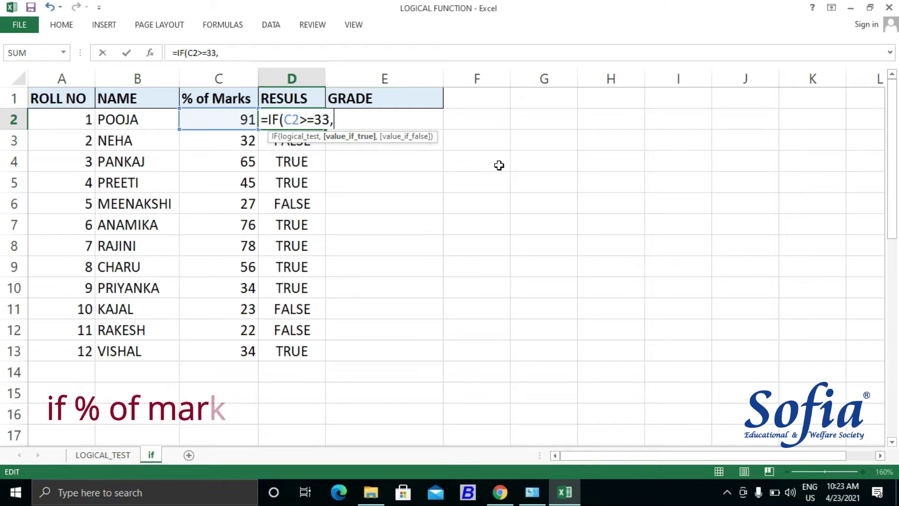
{"action": "type", "text": "\"\""}
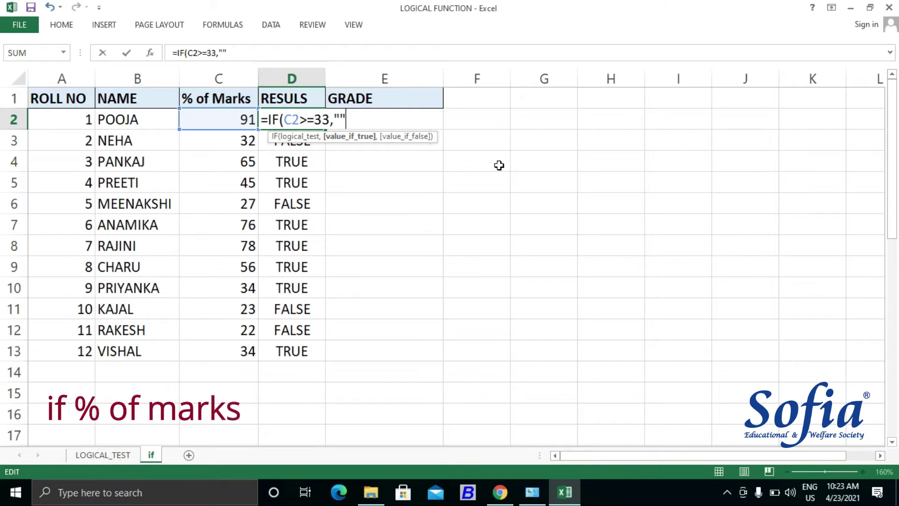
{"action": "key", "text": "shift+Tab"}
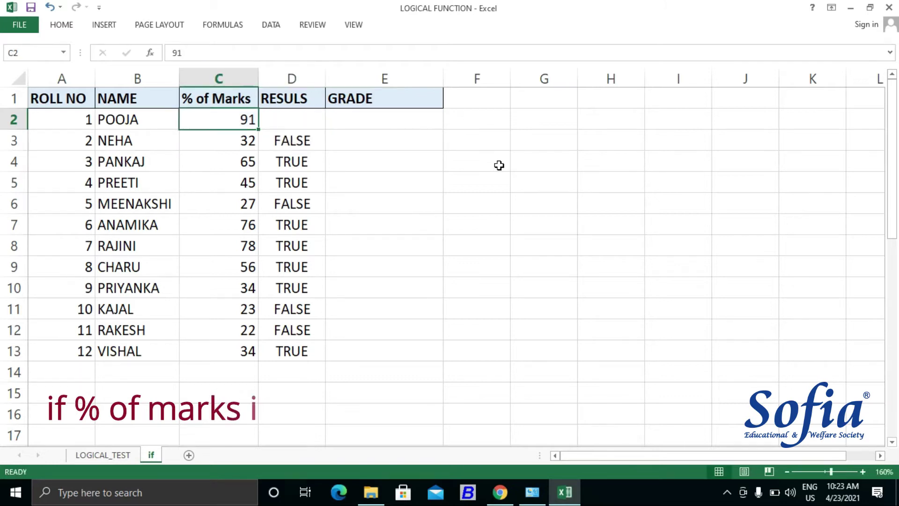
Set the value-if-true text to "Pass" in D2 and leave the value-if-false argument blank, giving =IF(C2>=33,"Pass",)
{"action": "key", "text": "Right"}
{"action": "key", "text": "F2"}
{"action": "key", "text": "Left"}
{"action": "key", "text": "Left"}
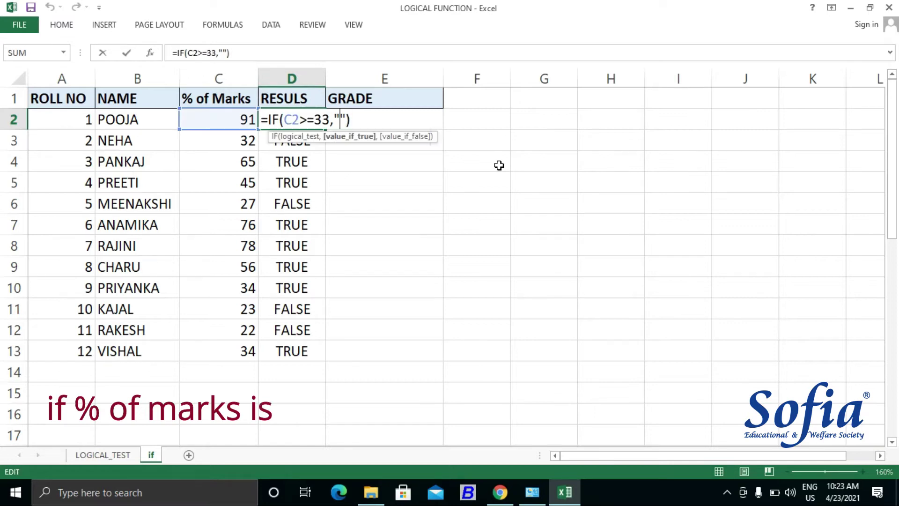
{"action": "type", "text": "P"}
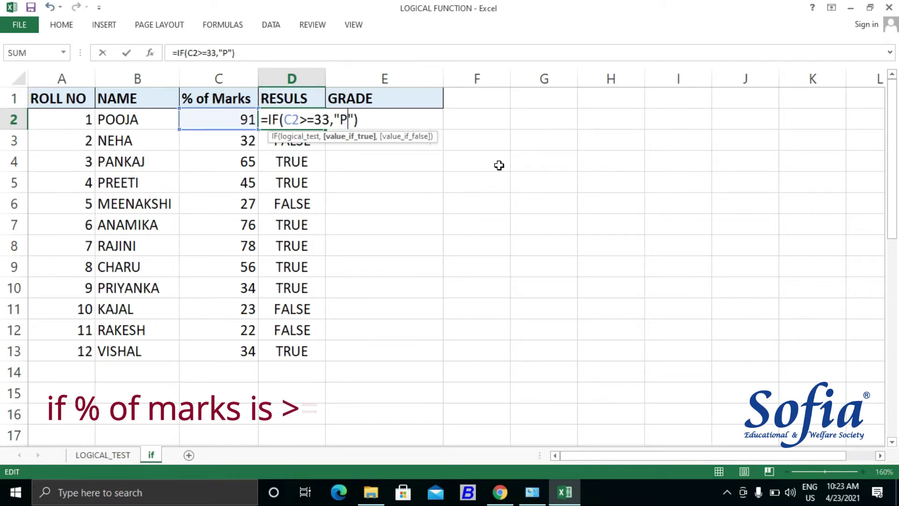
{"action": "type", "text": "ass\""}
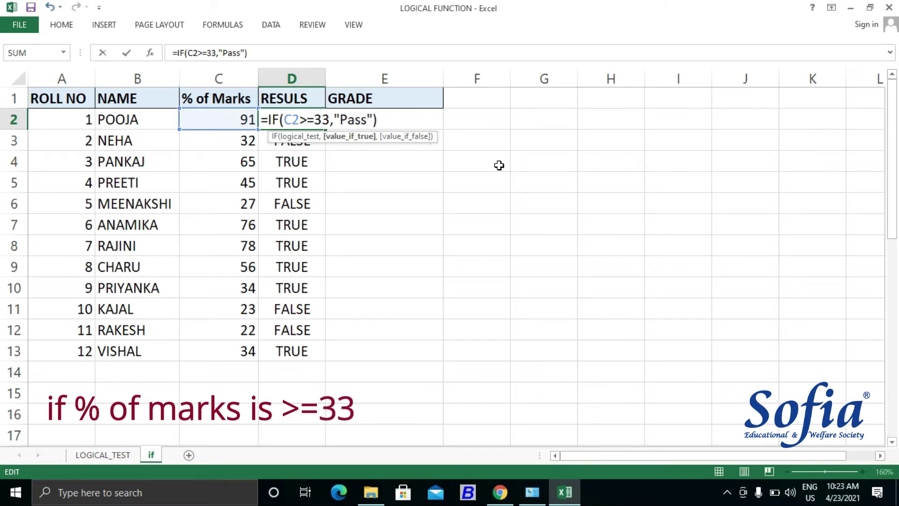
{"action": "type", "text": ","}
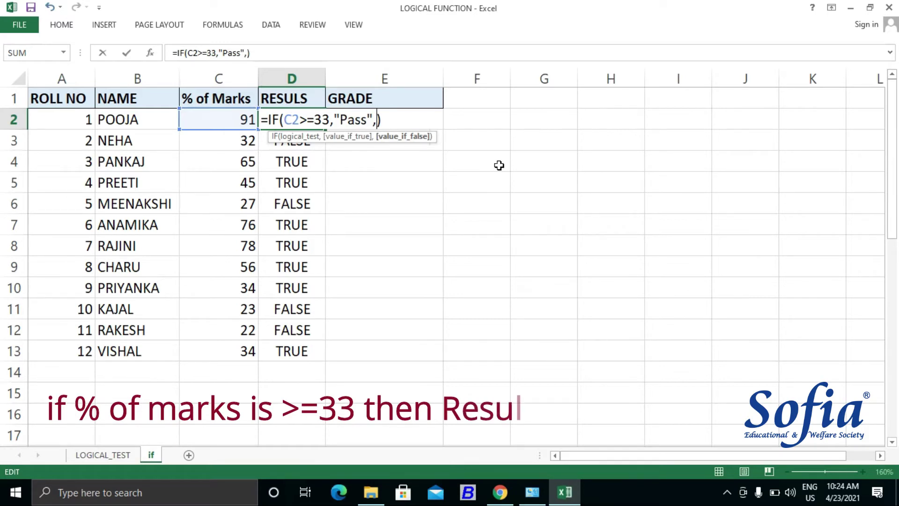
{"action": "key", "text": "Return"}
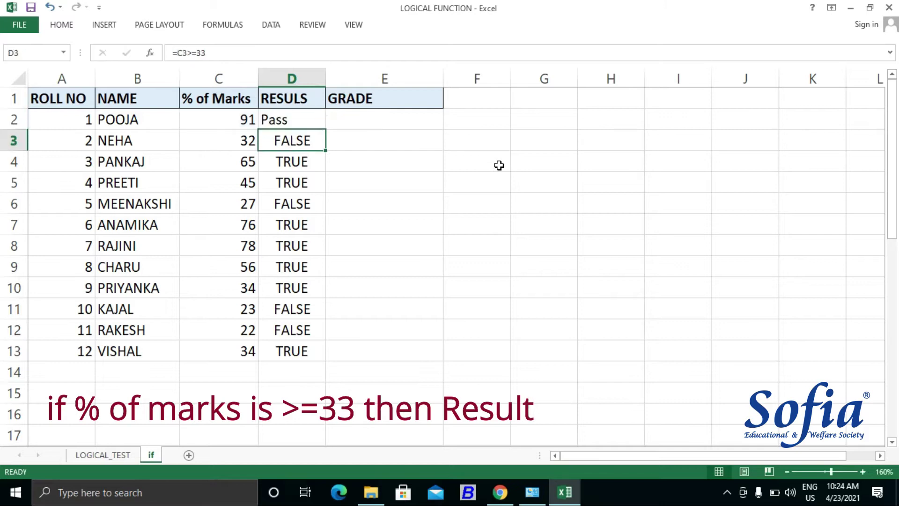
Fill the D2 formula with the blank value-if-false argument down through cell D13
{"action": "key", "text": "Up"}
{"action": "key", "text": "shift+Down"}
{"action": "key", "text": "shift+Down"}
{"action": "key", "text": "shift+Down"}
{"action": "key", "text": "shift+Down"}
{"action": "key", "text": "shift+Down"}
{"action": "key", "text": "shift+Down"}
{"action": "key", "text": "shift+Down"}
{"action": "key", "text": "shift+Down"}
{"action": "key", "text": "shift+Down"}
{"action": "key", "text": "shift+Down"}
{"action": "key", "text": "shift+Down"}
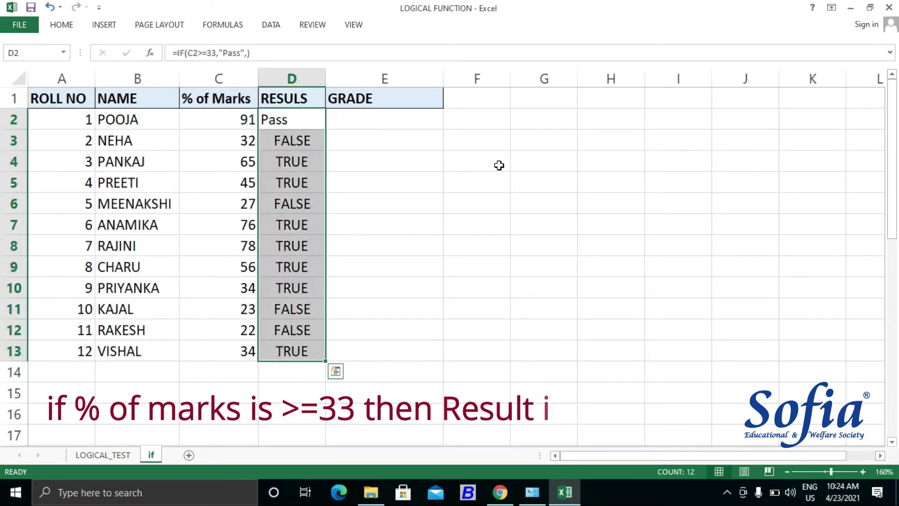
{"action": "key", "text": "ctrl+d"}
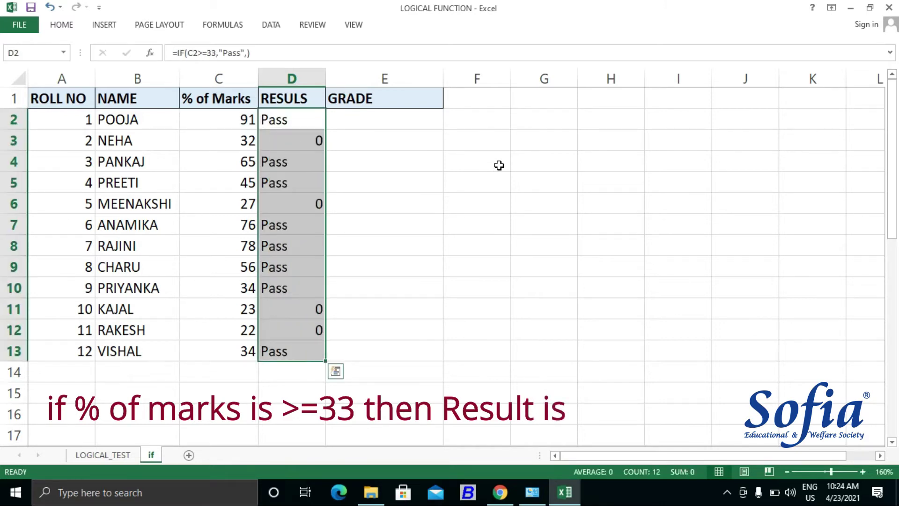
Remove the trailing comma from the IF formula in D2 so it reads =IF(C2>=33,"Pass")
{"action": "key", "text": "Up"}
{"action": "key", "text": "Down"}
{"action": "key", "text": "F2"}
{"action": "key", "text": "Left"}
{"action": "key", "text": "BackSpace"}
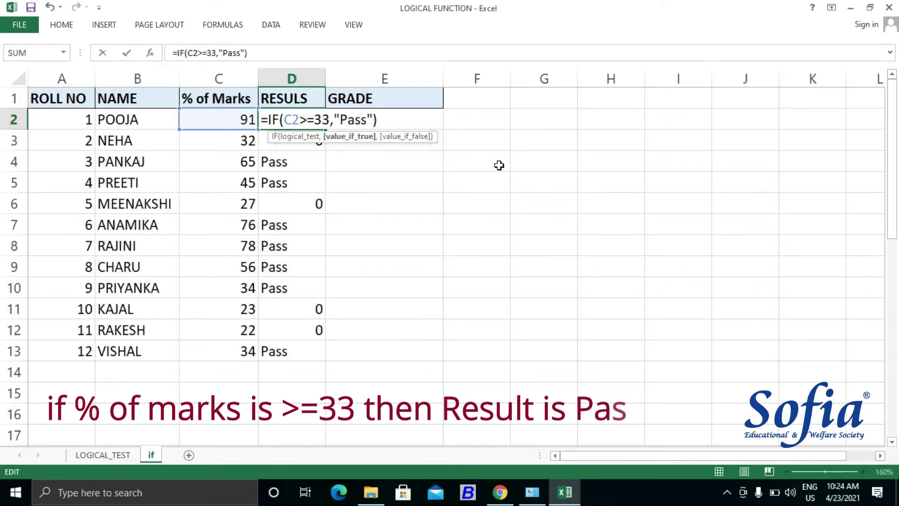
{"action": "key", "text": "Return"}
Fill the two-argument IF formula from D2 down through D13
{"action": "key", "text": "Up"}
{"action": "key", "text": "shift+Down"}
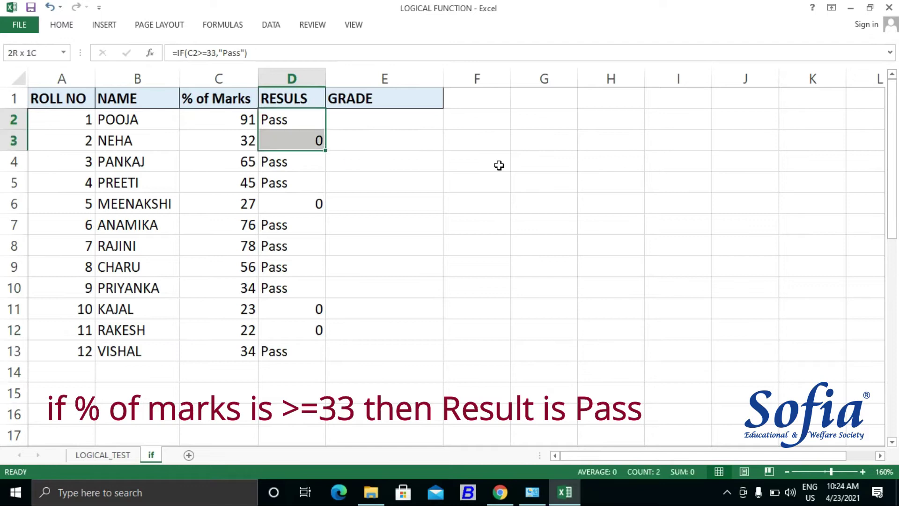
{"action": "key", "text": "ctrl+shift+Down"}
{"action": "key", "text": "ctrl+d"}
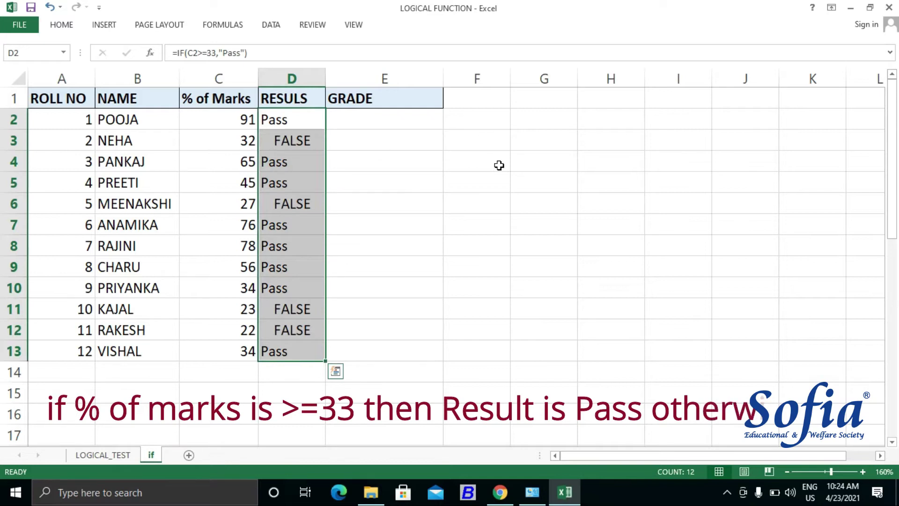
Add "Fail" as the value-if-false argument in D2, completing the formula =IF(C2>=33,"Pass","Fail")
{"action": "key", "text": "Up"}
{"action": "key", "text": "Down"}
{"action": "key", "text": "F2"}
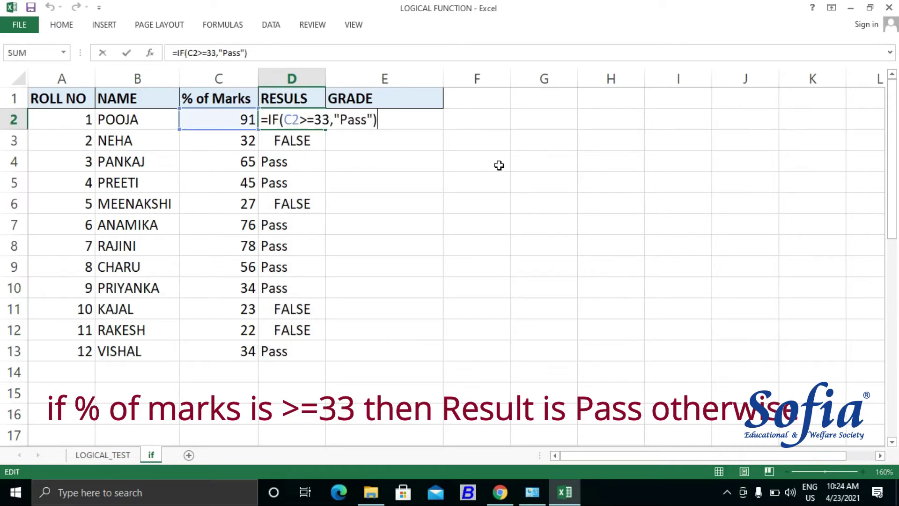
{"action": "key", "text": "BackSpace"}
{"action": "type", "text": ","}
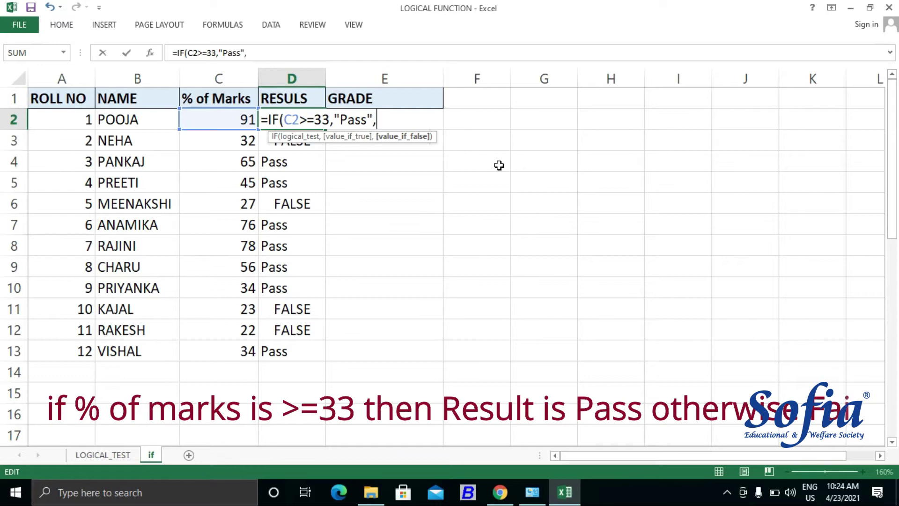
{"action": "type", "text": "\"Fai"}
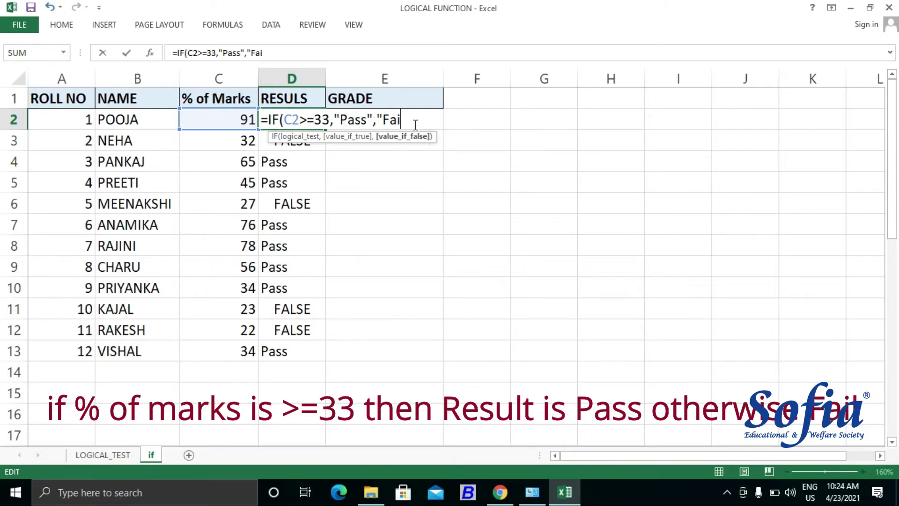
{"action": "type", "text": "l\")"}
{"action": "key", "text": "Return"}
Fill the completed Pass/Fail IF formula from D2 down through D13
{"action": "key", "text": "Up"}
{"action": "key", "text": "ctrl+shift+Down"}
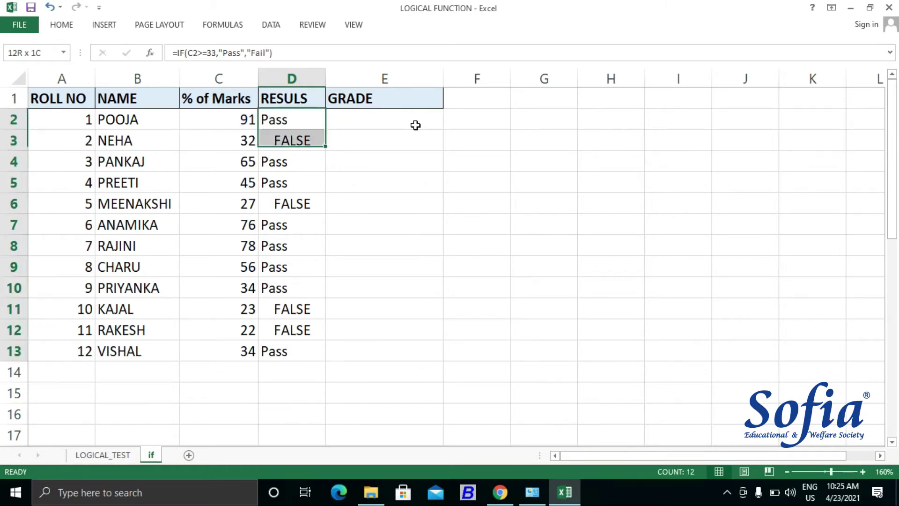
{"action": "key", "text": "ctrl+d"}
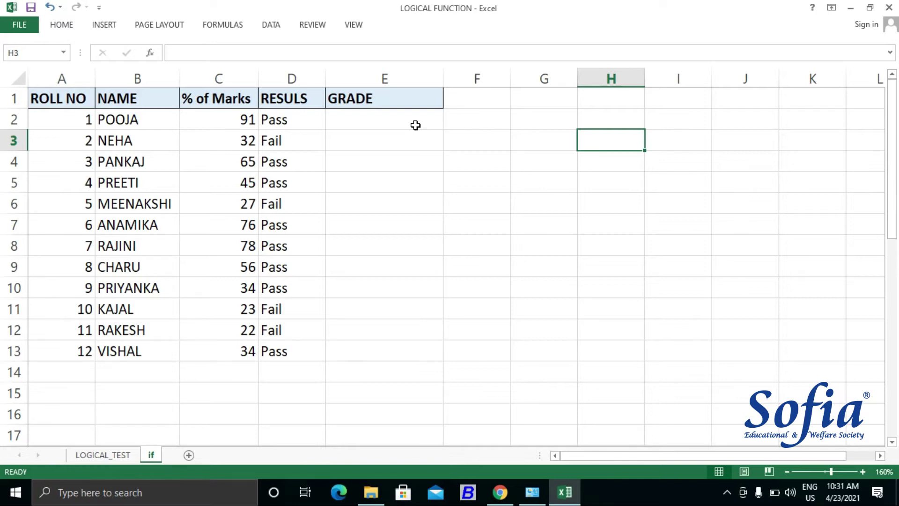
Note the first two grade rules: "if %>90,A+" in H3 and "if %>80,A" in H4
{"action": "type", "text": "i"}
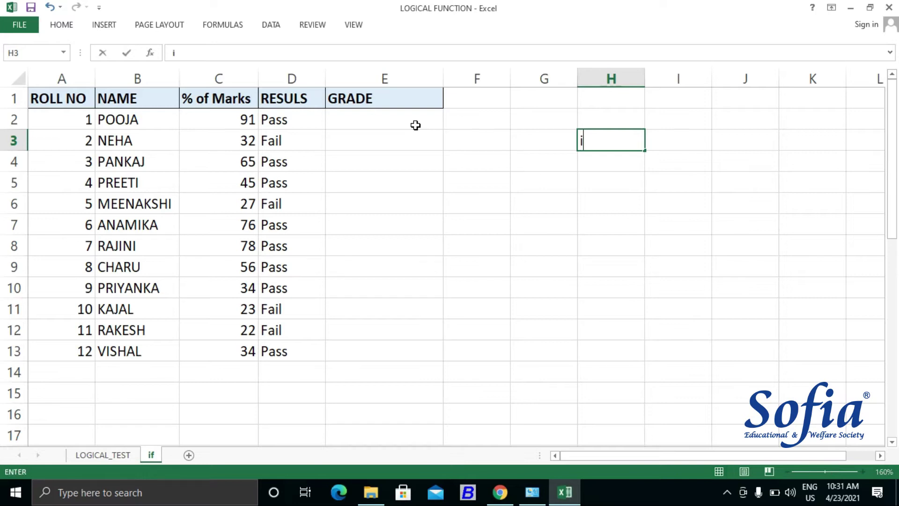
{"action": "type", "text": "f %>90"}
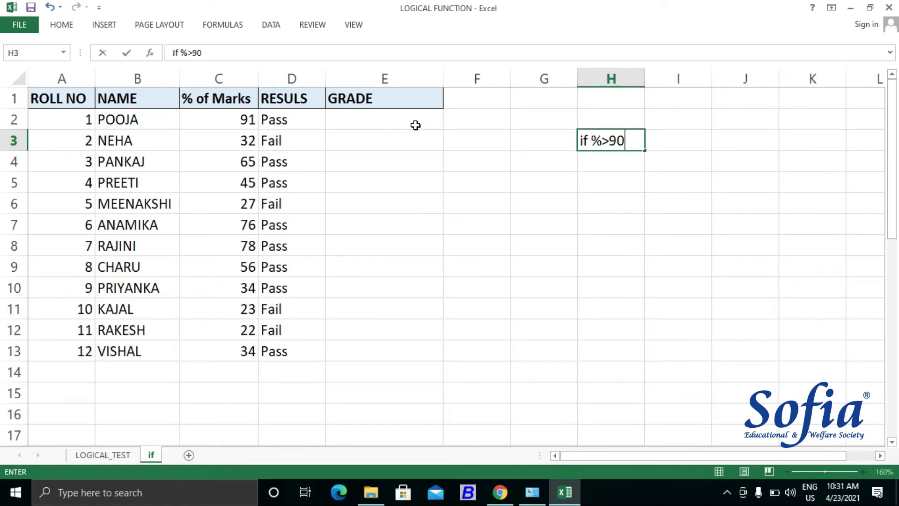
{"action": "type", "text": ",A+"}
{"action": "key", "text": "Return"}
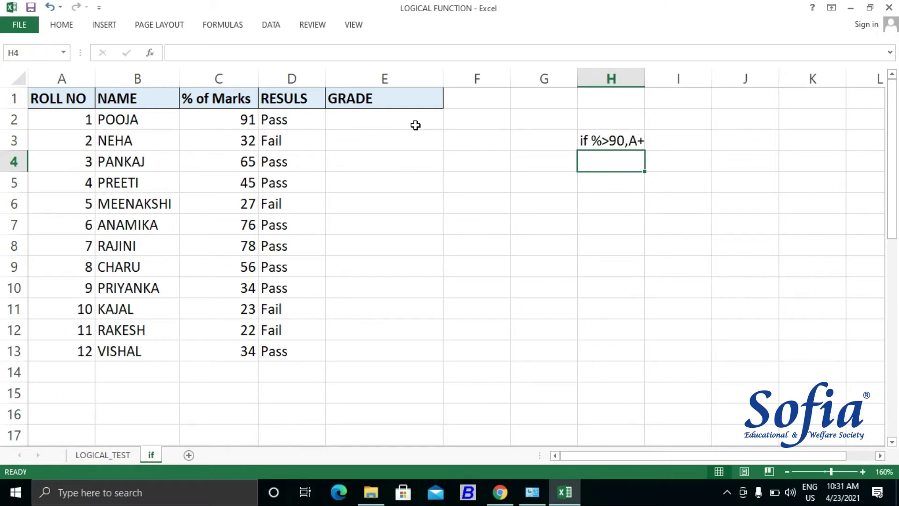
{"action": "type", "text": "if "}
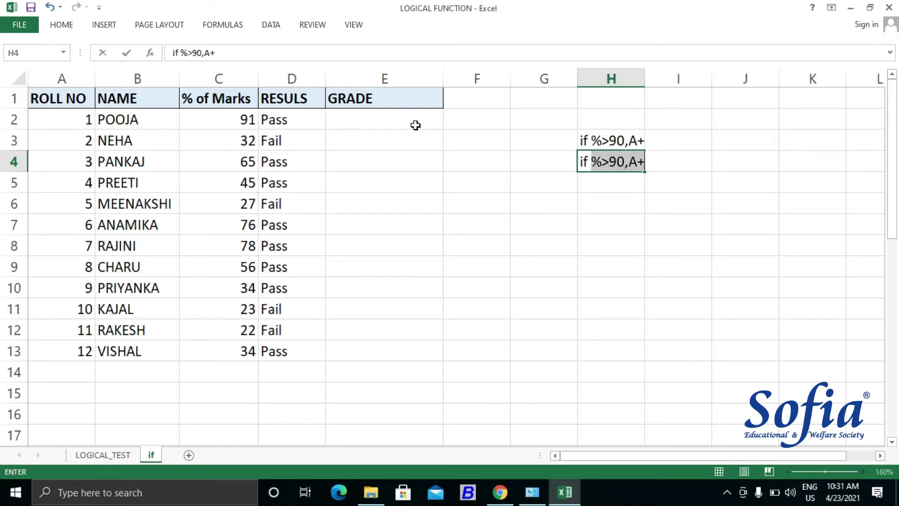
{"action": "type", "text": "%>80"}
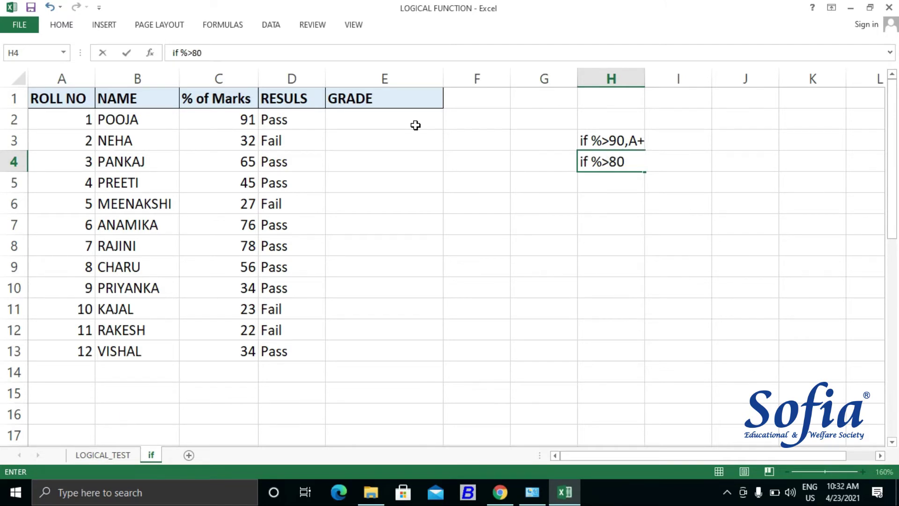
{"action": "type", "text": ",A"}
{"action": "key", "text": "Return"}
Add the B-level grade rules: "if %>70,B+" in H5 and "if %>60,B" in H6
{"action": "type", "text": "if"}
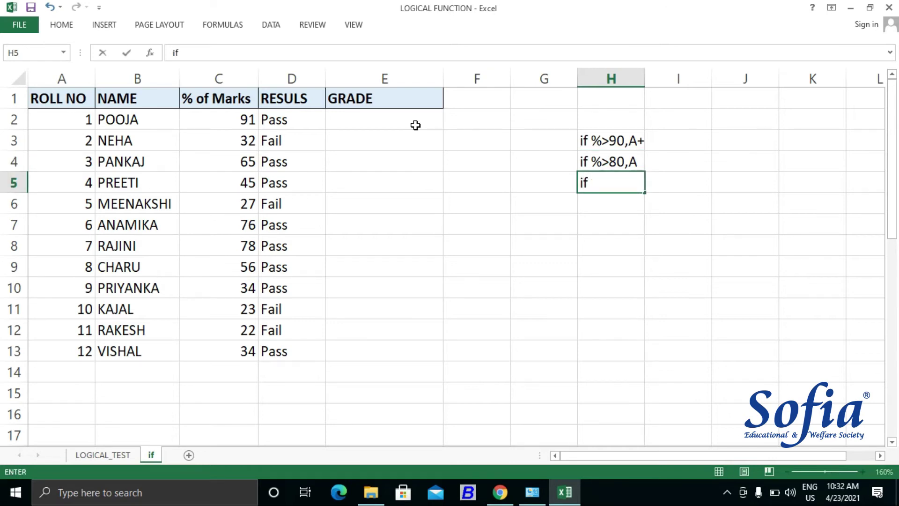
{"action": "type", "text": " %>70,B+"}
{"action": "key", "text": "Return"}
{"action": "type", "text": "if"}
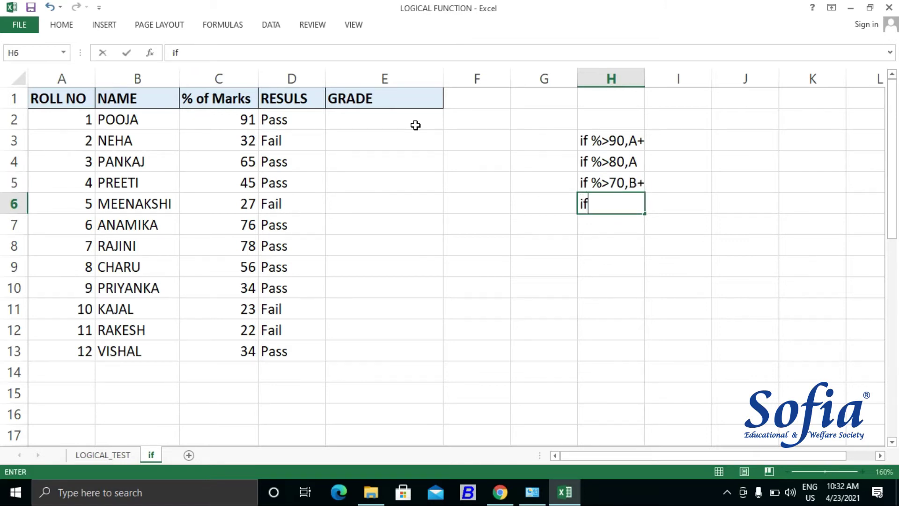
{"action": "type", "text": " %>60"}
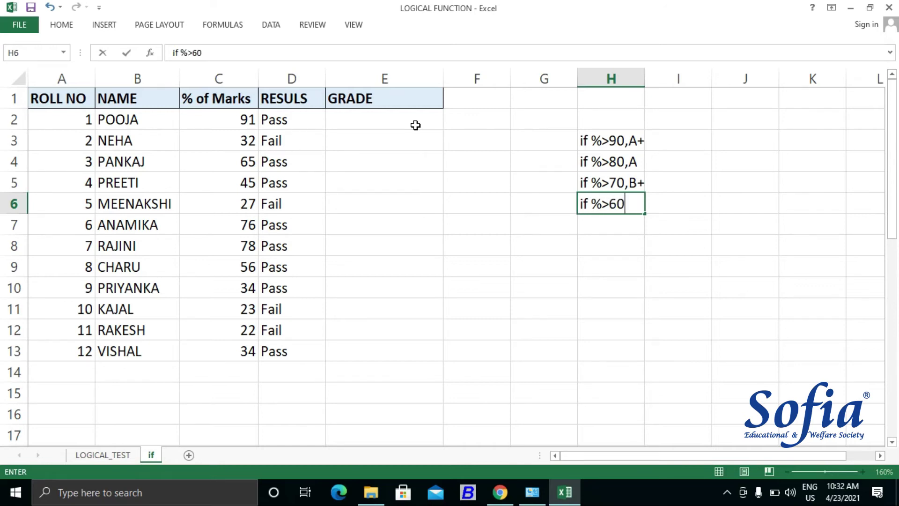
{"action": "type", "text": ",B"}
{"action": "key", "text": "Return"}
Add the grade rules "if %>50, C+" in H7 and "if %>=33, D" in H8
{"action": "type", "text": "if "}
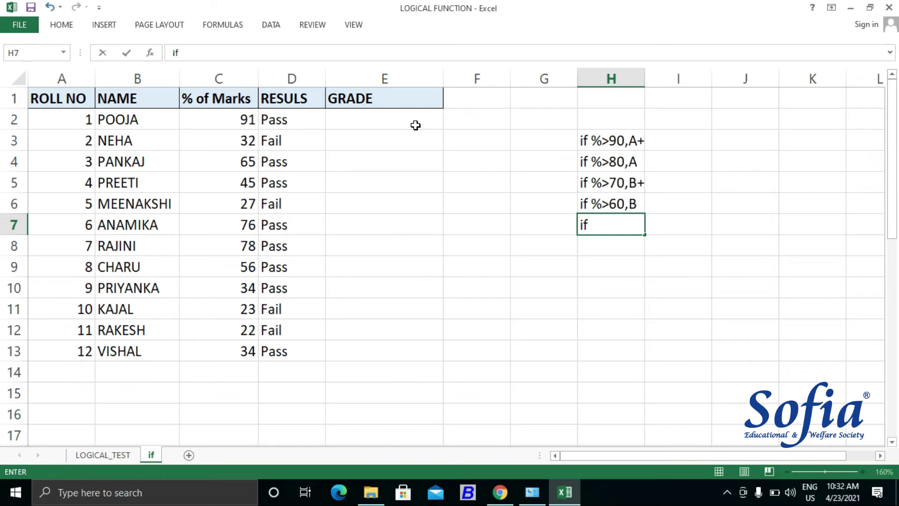
{"action": "type", "text": "%>50, C"}
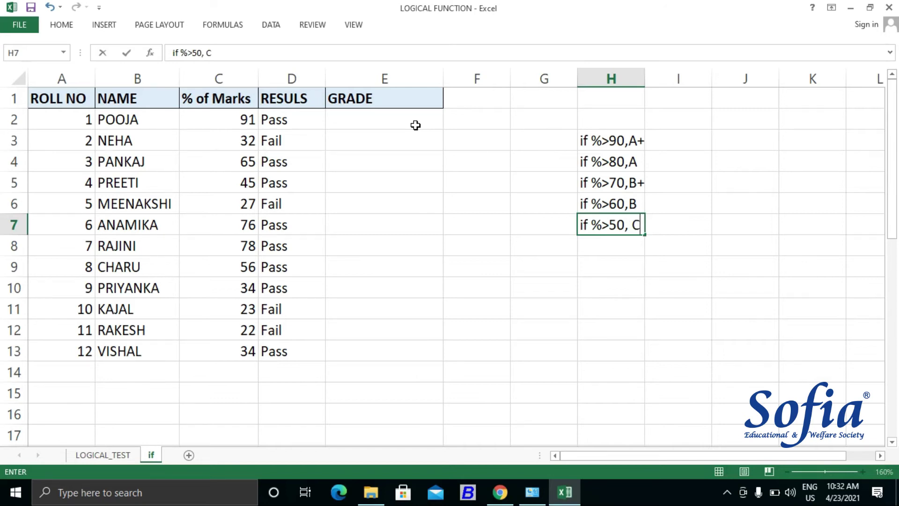
{"action": "type", "text": "+"}
{"action": "key", "text": "Return"}
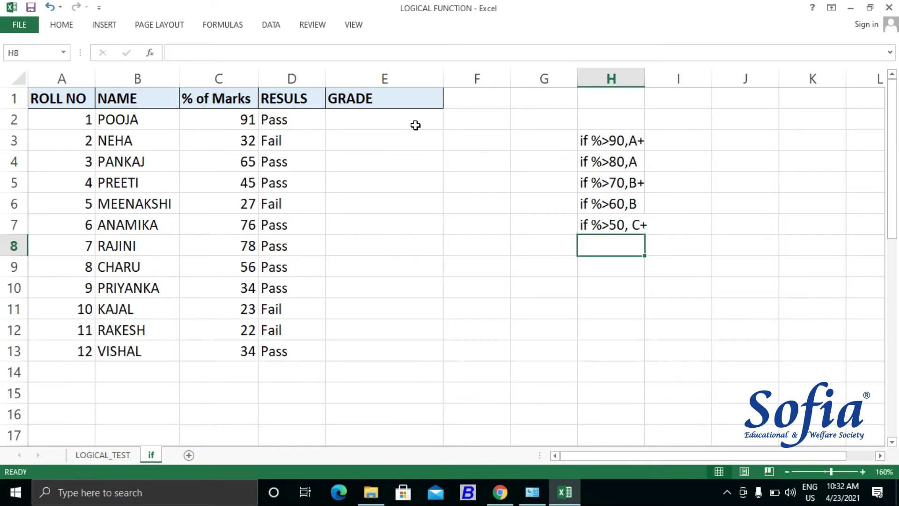
{"action": "type", "text": "if "}
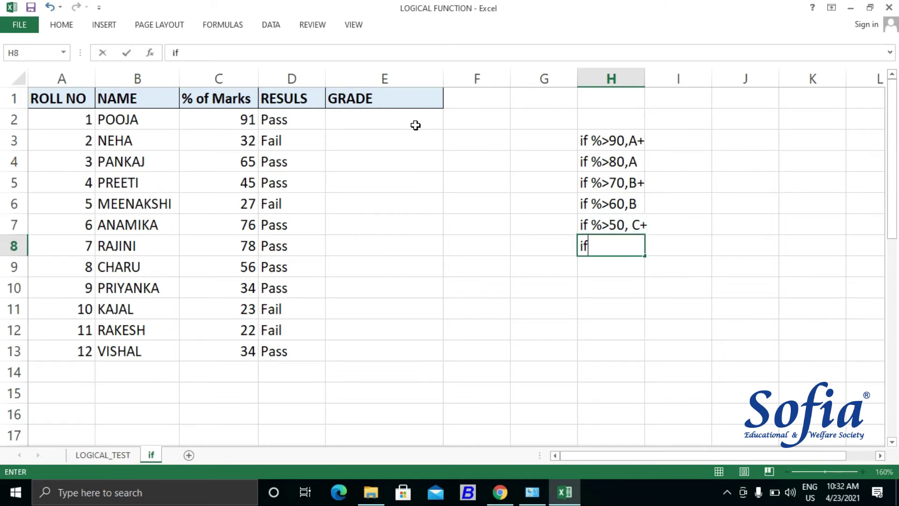
{"action": "type", "text": "%>="}
{"action": "type", "text": "33"}
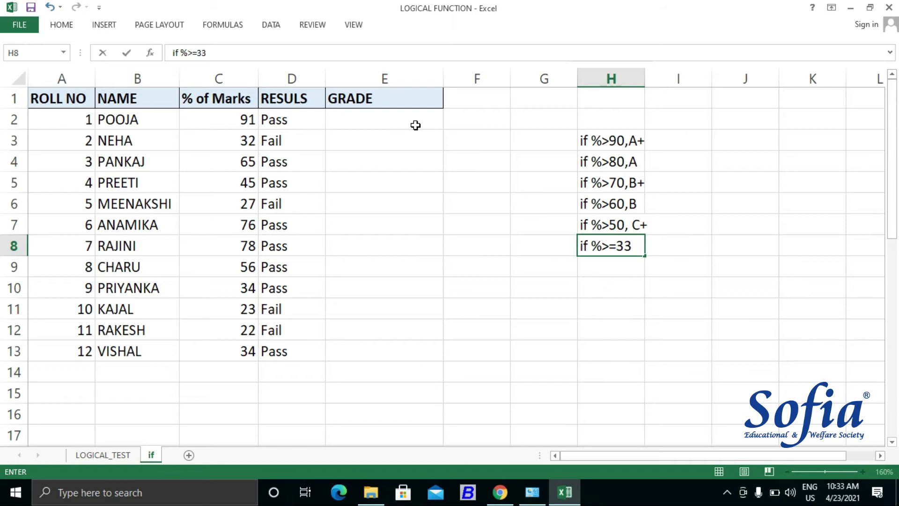
{"action": "type", "text": ", D"}
{"action": "key", "text": "Return"}
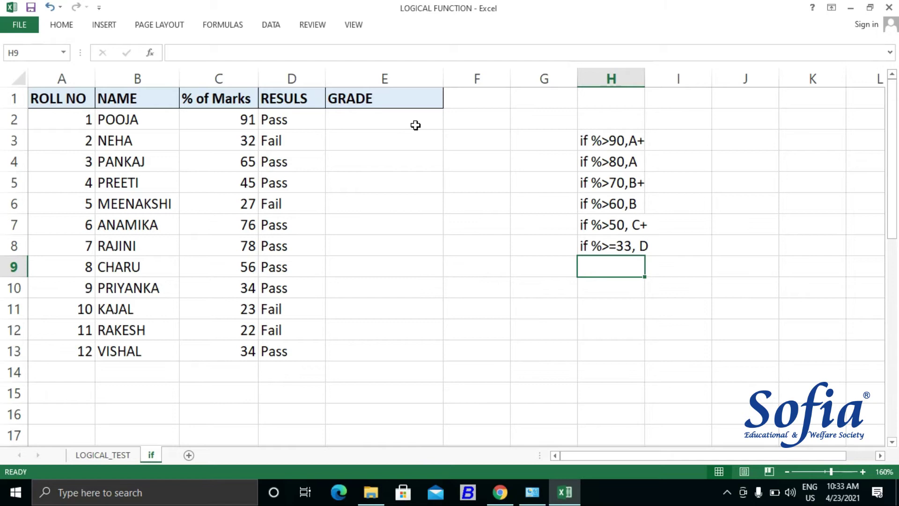
Enter D as the fallback grade in H9 and change the grade in the H8 rule to C
{"action": "type", "text": "D"}
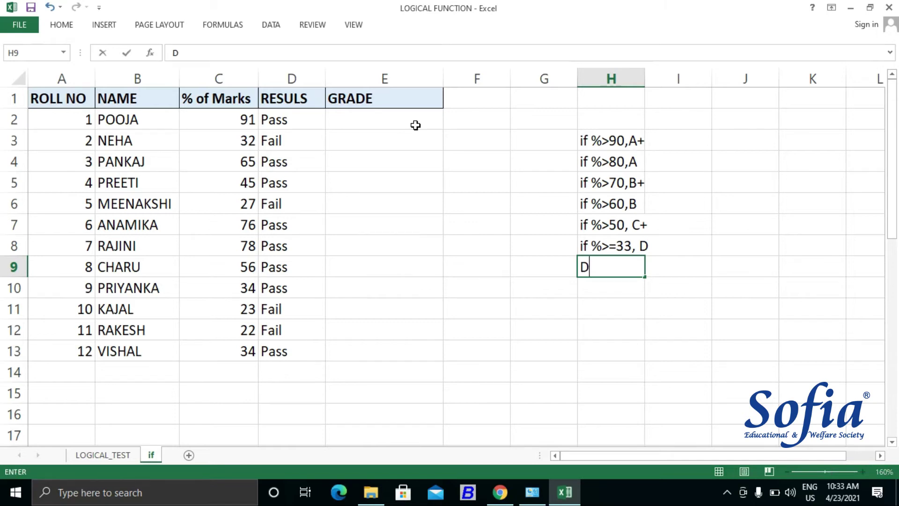
{"action": "key", "text": "Up"}
{"action": "key", "text": "F2"}
{"action": "key", "text": "BackSpace"}
{"action": "type", "text": "C"}
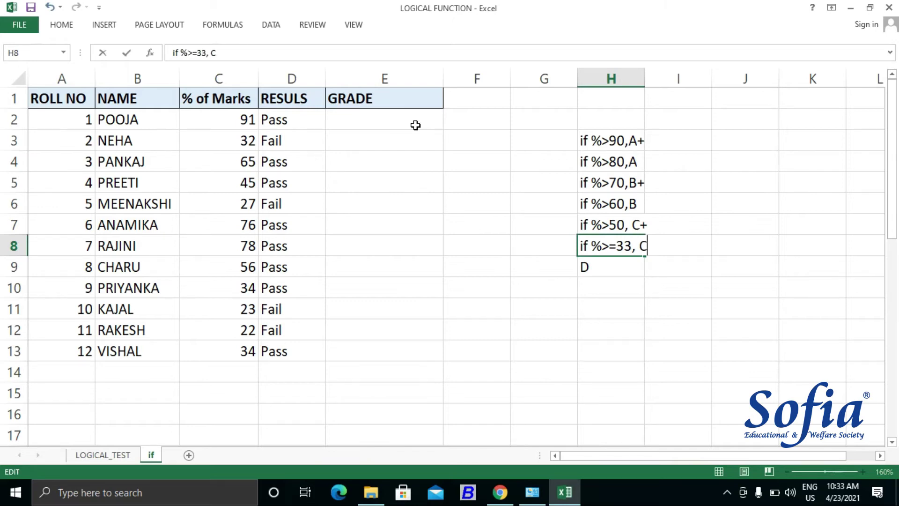
{"action": "key", "text": "Return"}
Enter TRUE in I3 beside the A+ grade rule
{"action": "key", "text": "Right"}
{"action": "key", "text": "Up"}
{"action": "key", "text": "Up"}
{"action": "key", "text": "Up"}
{"action": "key", "text": "Up"}
{"action": "key", "text": "Up"}
{"action": "key", "text": "Up"}
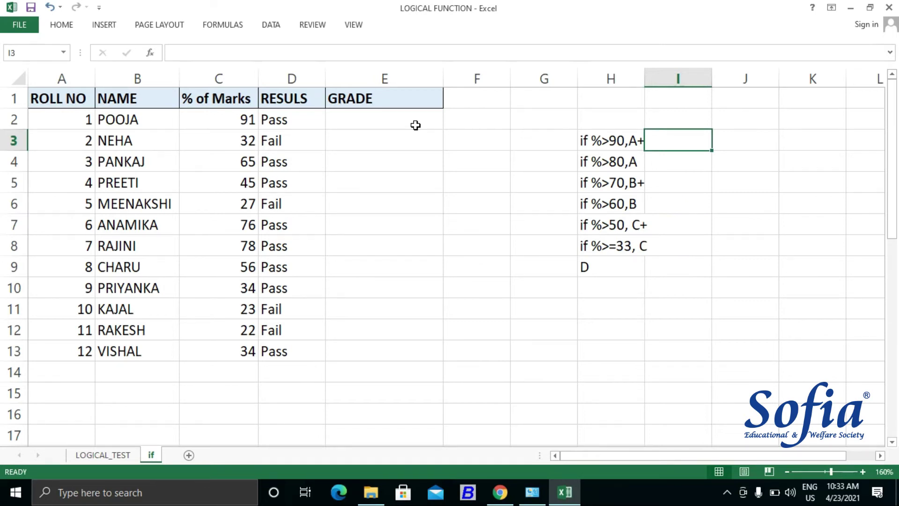
{"action": "type", "text": "true"}
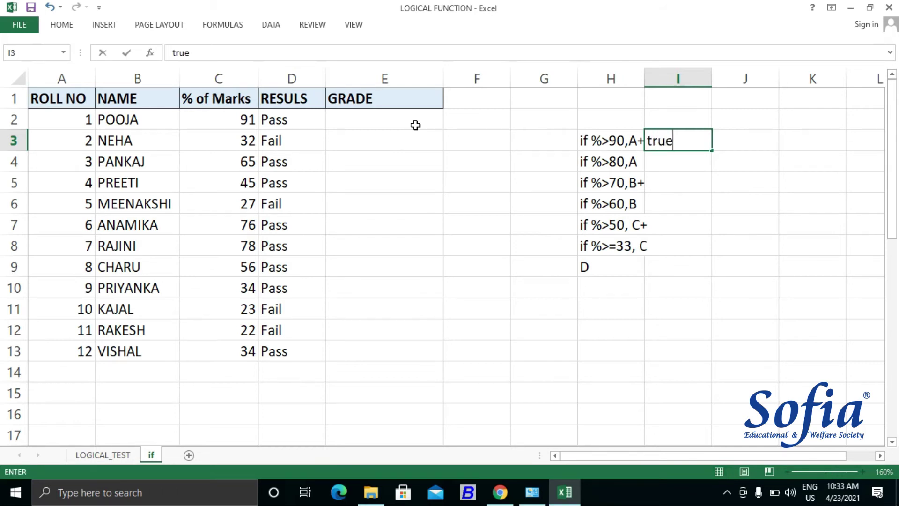
{"action": "key", "text": "Return"}
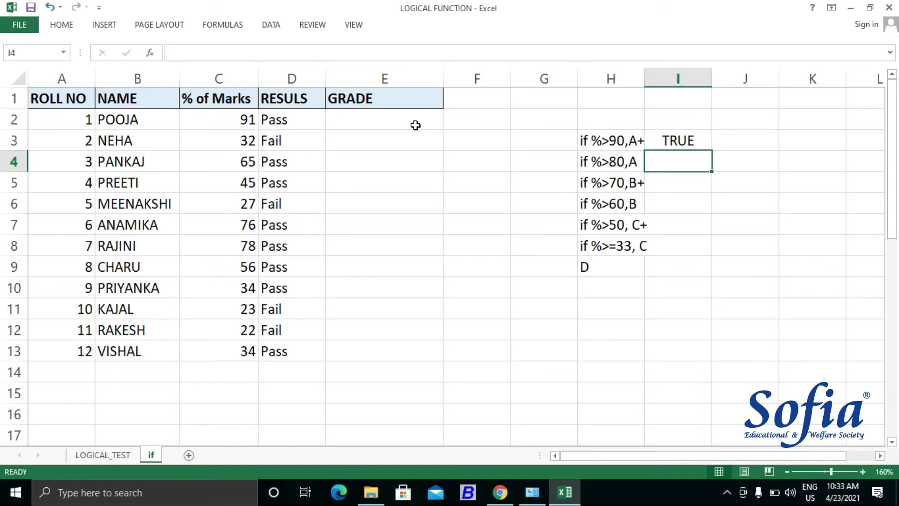
Enter TRUE in I4 and fill it down through I8 beside the remaining grade rules
{"action": "type", "text": "true"}
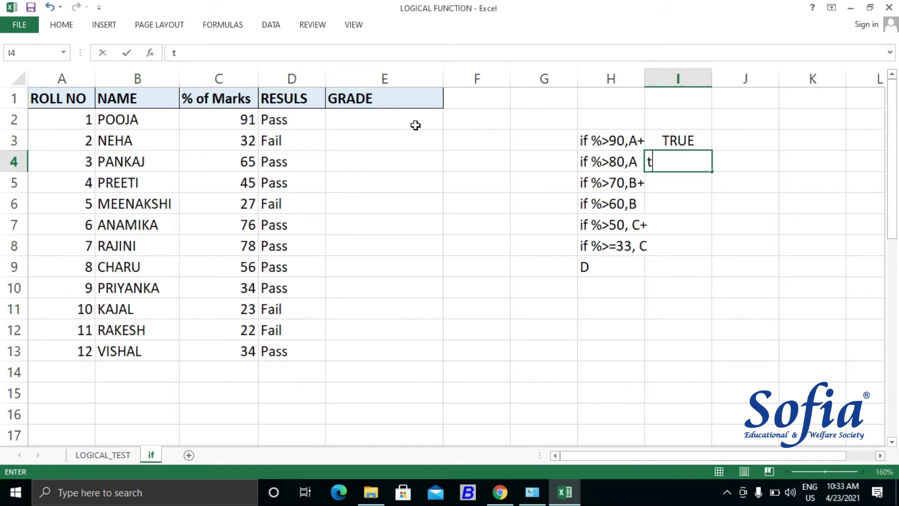
{"action": "key", "text": "Return"}
{"action": "key", "text": "Up"}
{"action": "key", "text": "shift+Down"}
{"action": "key", "text": "shift+Down"}
{"action": "key", "text": "shift+Down"}
{"action": "key", "text": "shift+Down"}
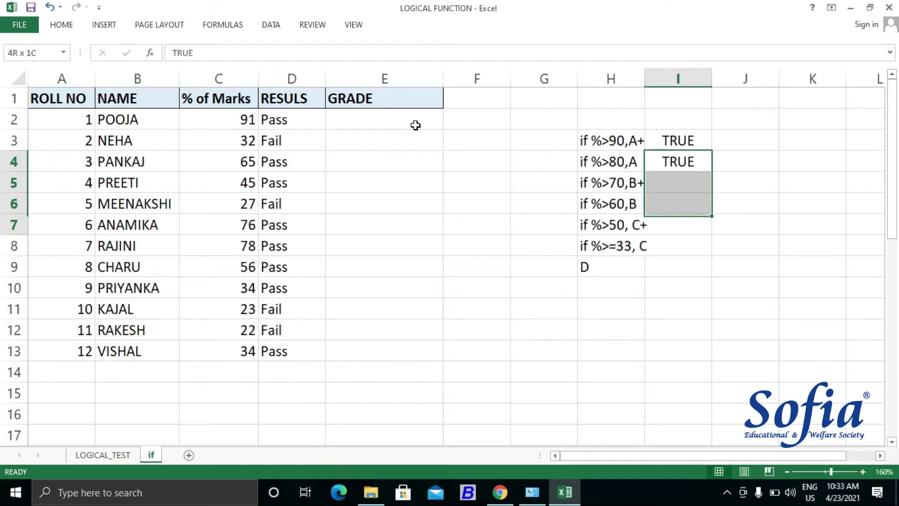
{"action": "key", "text": "ctrl+shift"}
{"action": "key", "text": "ctrl+d"}
Enter FALSE in I9 beside the fallback grade D
{"action": "key", "text": "Down"}
{"action": "key", "text": "Down"}
{"action": "key", "text": "Down"}
{"action": "key", "text": "Down"}
{"action": "key", "text": "Down"}
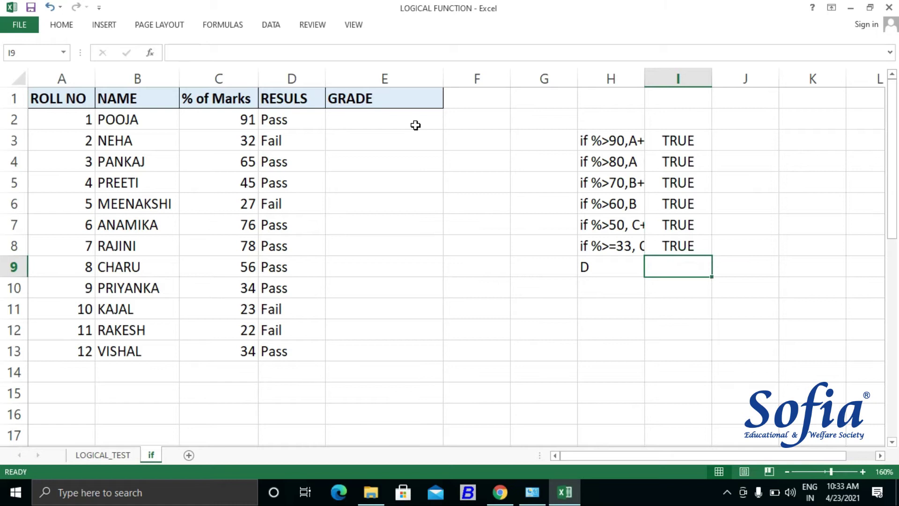
{"action": "type", "text": "false"}
{"action": "key", "text": "Return"}
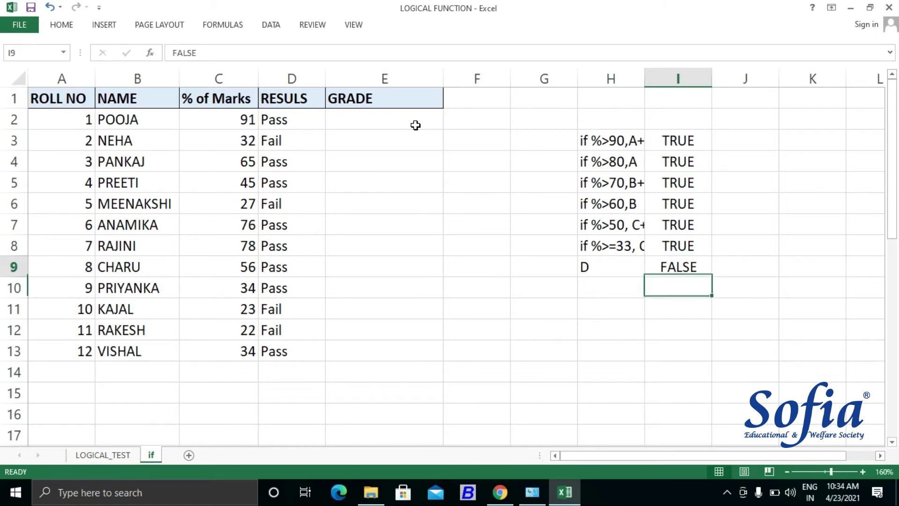
Begin the grade formula in E2 with the first condition and its result: =IF(C2>90,"A+",
{"action": "key", "text": "Up"}
{"action": "key", "text": "Left"}
{"action": "key", "text": "Up"}
{"action": "key", "text": "Left"}
{"action": "key", "text": "Left"}
{"action": "key", "text": "Left"}
{"action": "key", "text": "Up"}
{"action": "key", "text": "Up"}
{"action": "key", "text": "Up"}
{"action": "key", "text": "Up"}
{"action": "key", "text": "Up"}
{"action": "key", "text": "Up"}
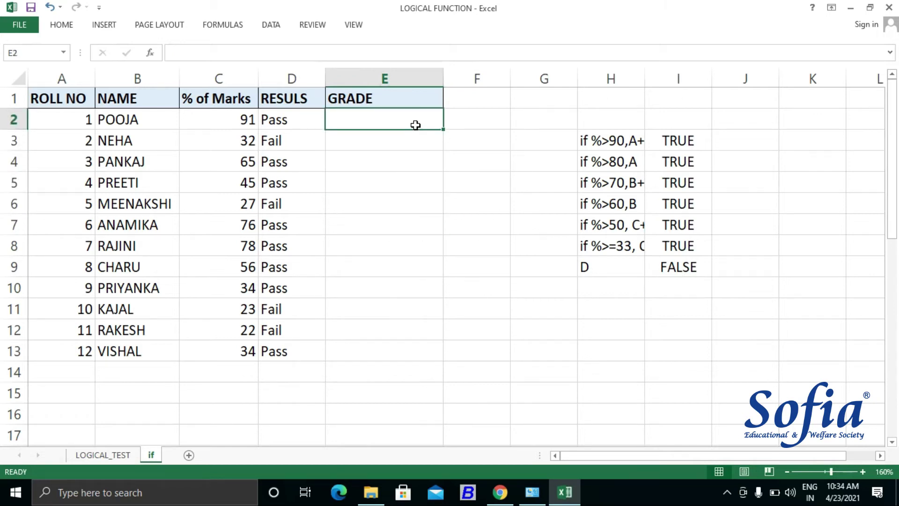
{"action": "type", "text": "=if"}
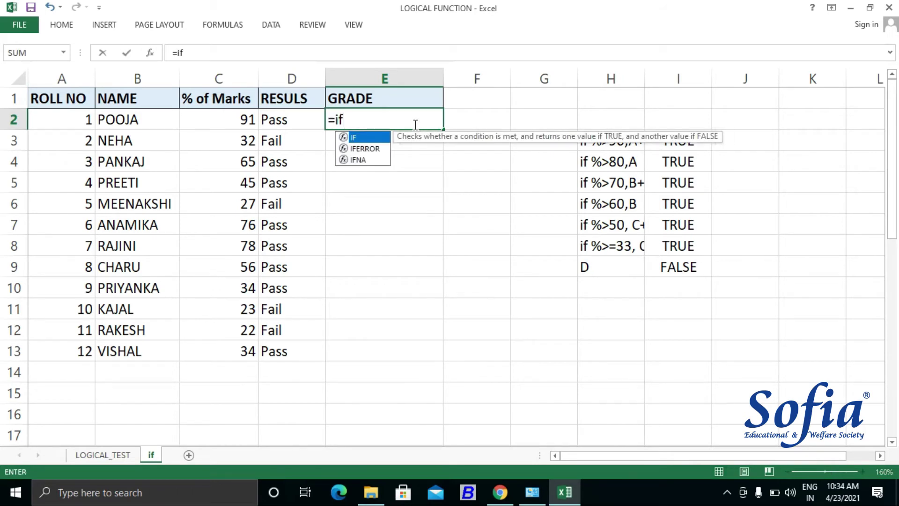
{"action": "key", "text": "Tab"}
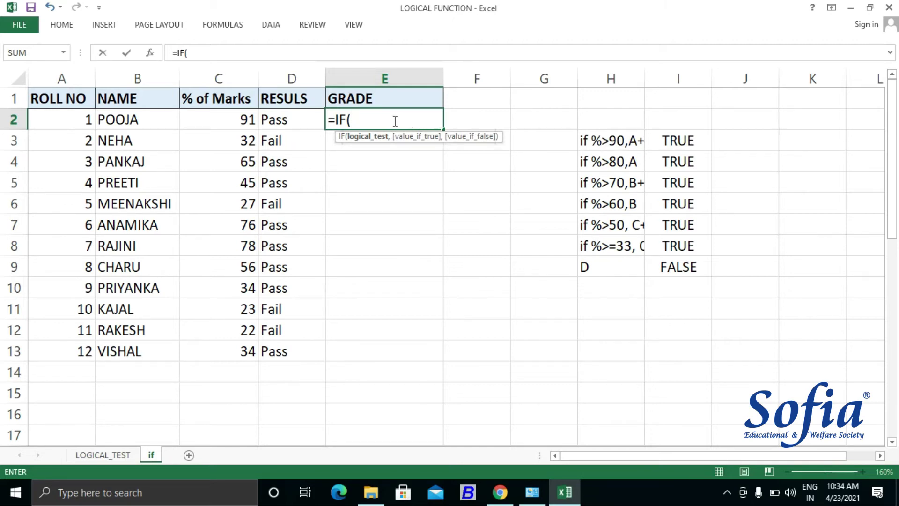
{"action": "left_click", "coordinate": [236, 120]}
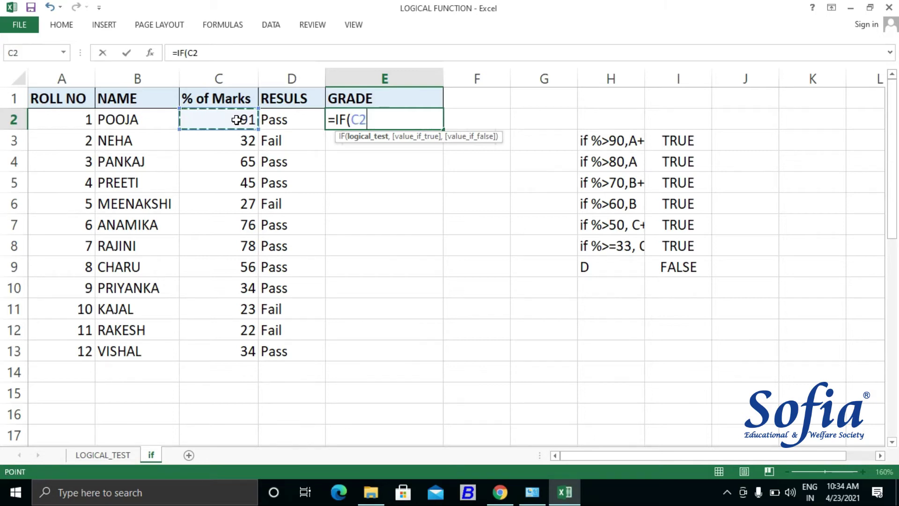
{"action": "type", "text": ">"}
{"action": "type", "text": "90"}
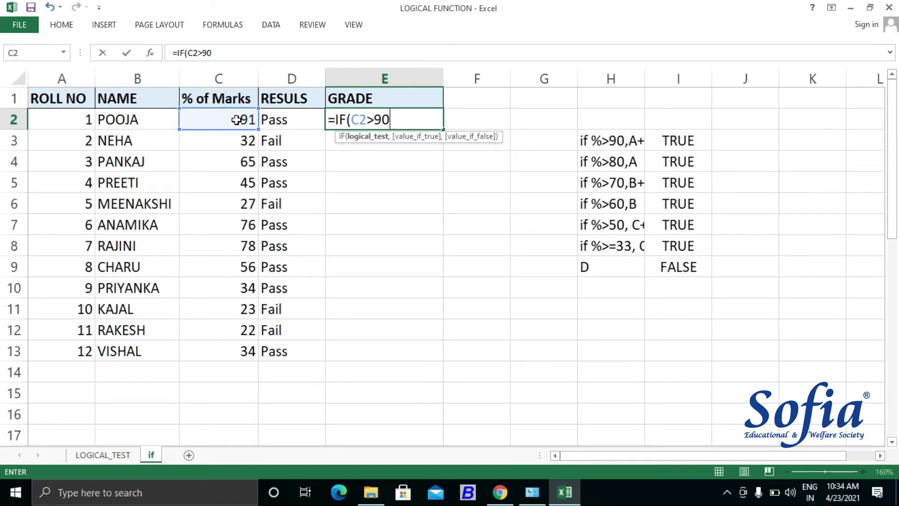
{"action": "type", "text": ","}
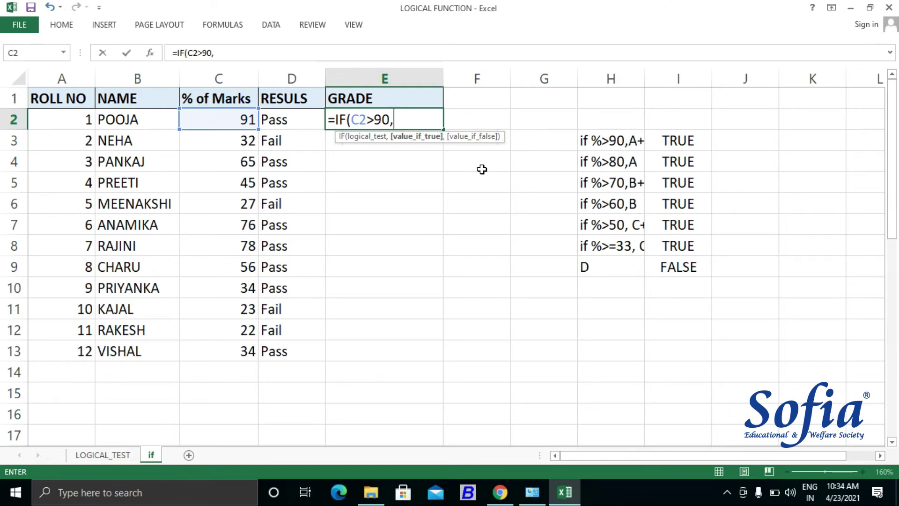
{"action": "type", "text": "\"A+\","}
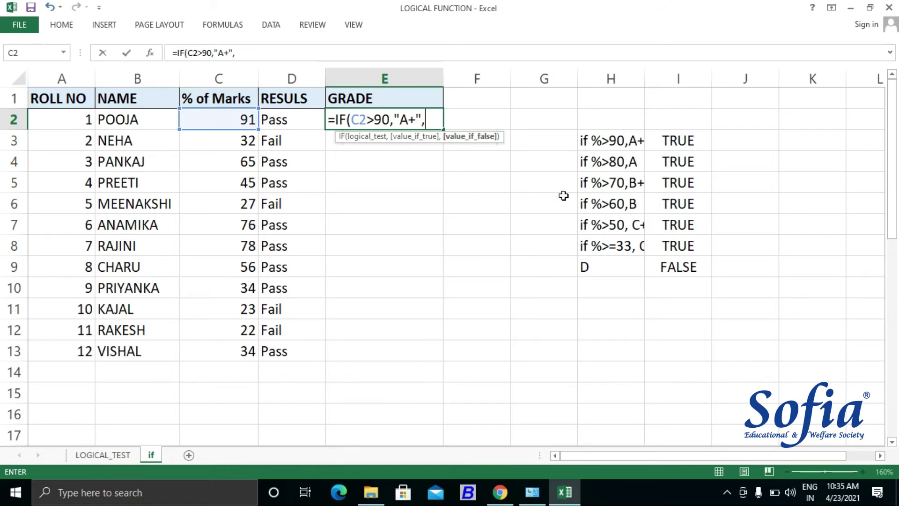
Nest a second IF in the E2 grade formula that returns "A" when C2>80
{"action": "type", "text": "if"}
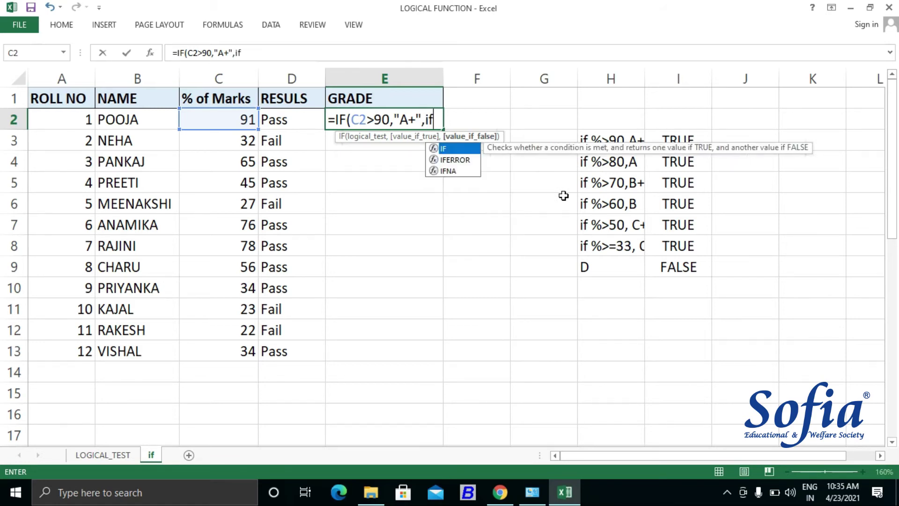
{"action": "key", "text": "Tab"}
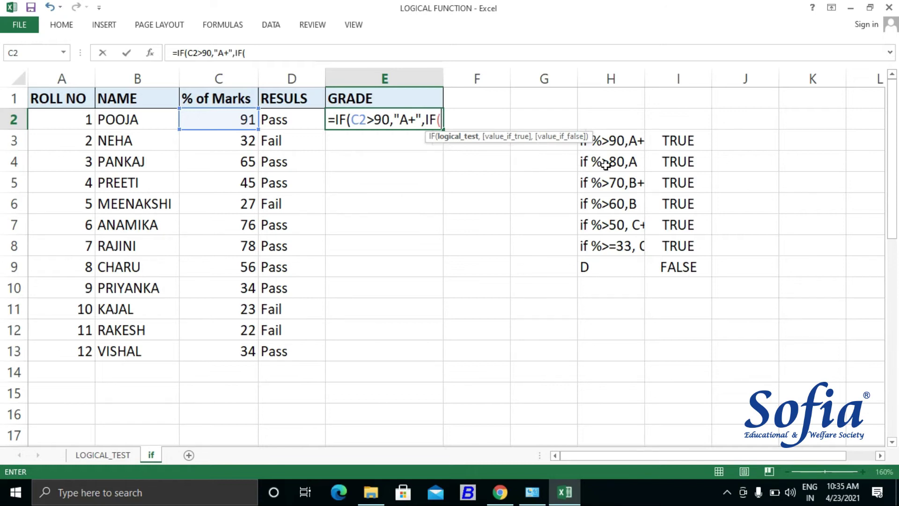
{"action": "left_click", "coordinate": [234, 120]}
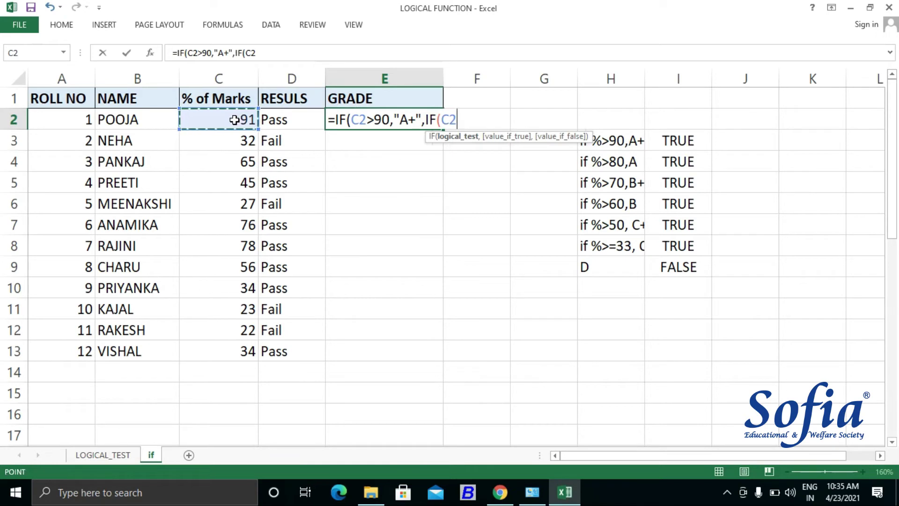
{"action": "type", "text": ">80,"}
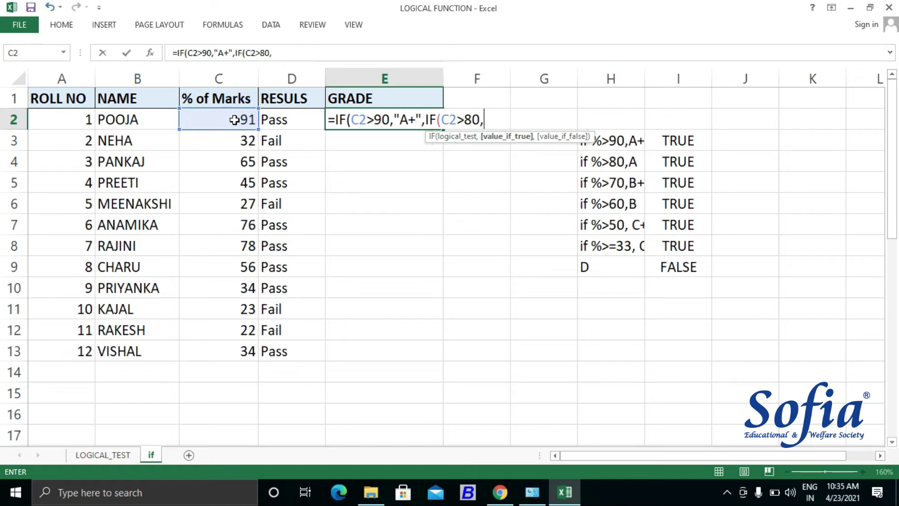
{"action": "type", "text": "\"A\","}
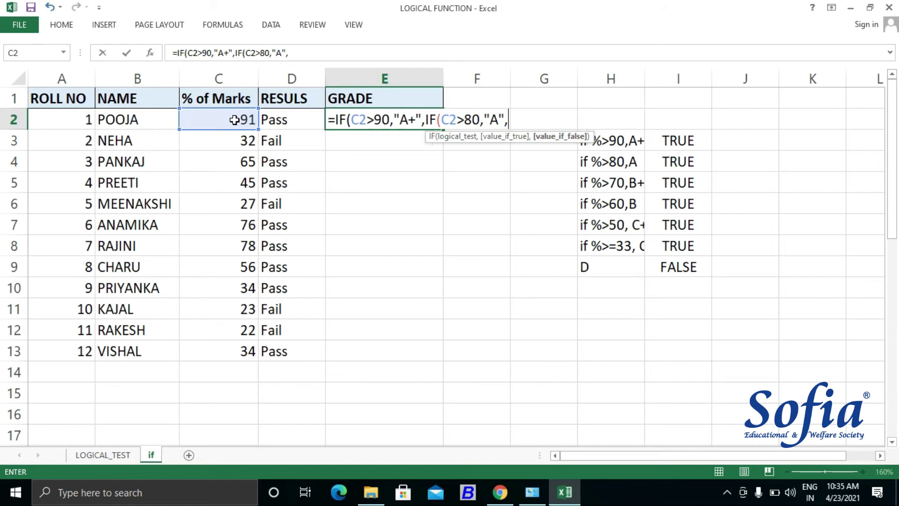
{"action": "key", "text": "BackSpace"}
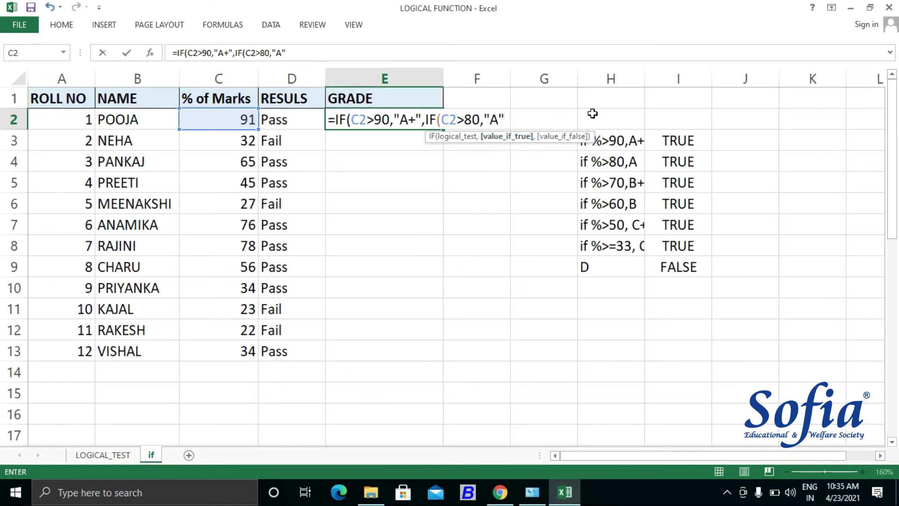
Nest a third IF in the E2 grade formula that returns "B+" when C2>70
{"action": "type", "text": ",if"}
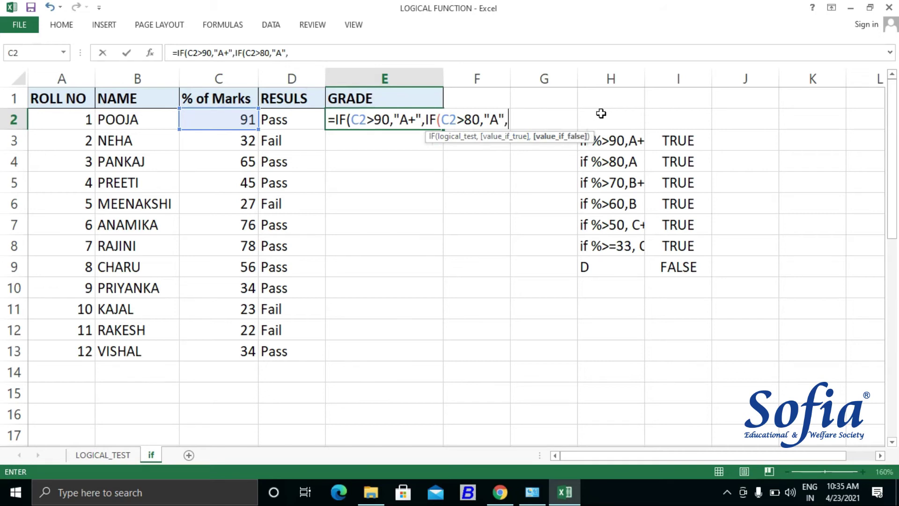
{"action": "key", "text": "Tab"}
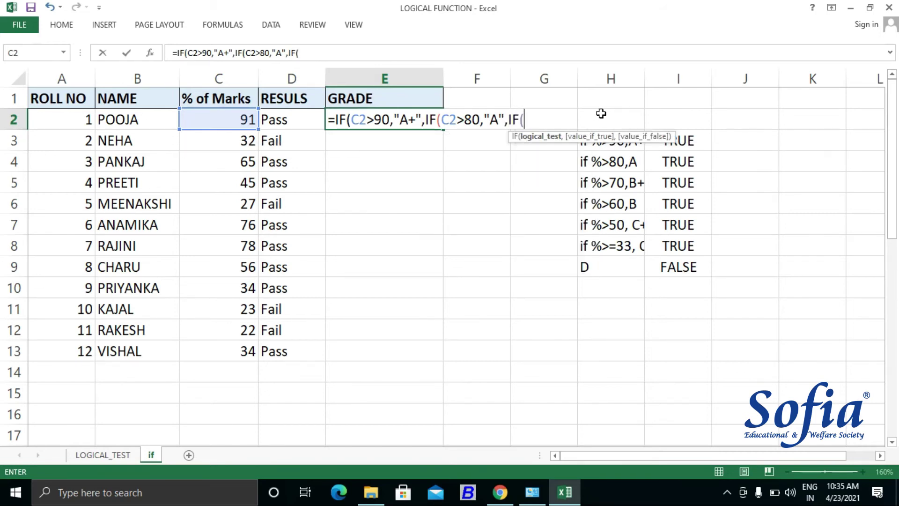
{"action": "key", "text": "Left"}
{"action": "key", "text": "Left"}
{"action": "key", "text": "Left"}
{"action": "key", "text": "Right"}
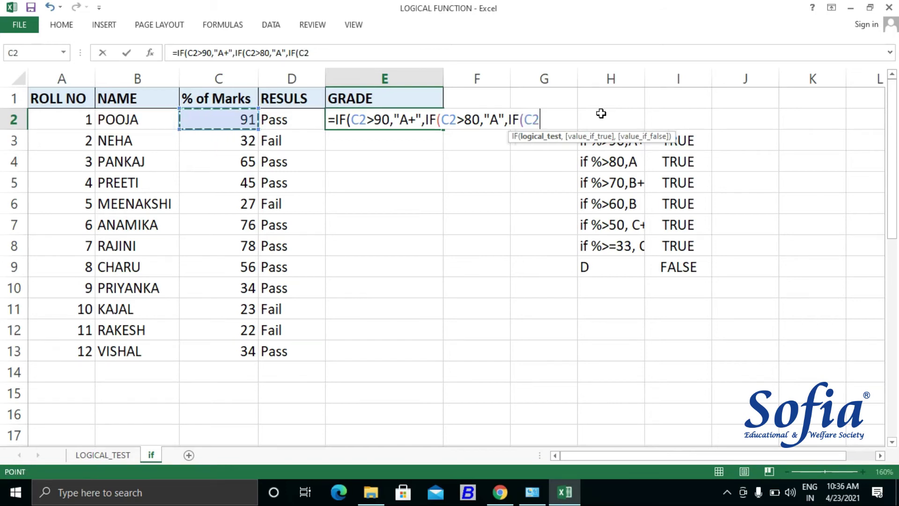
{"action": "type", "text": ">"}
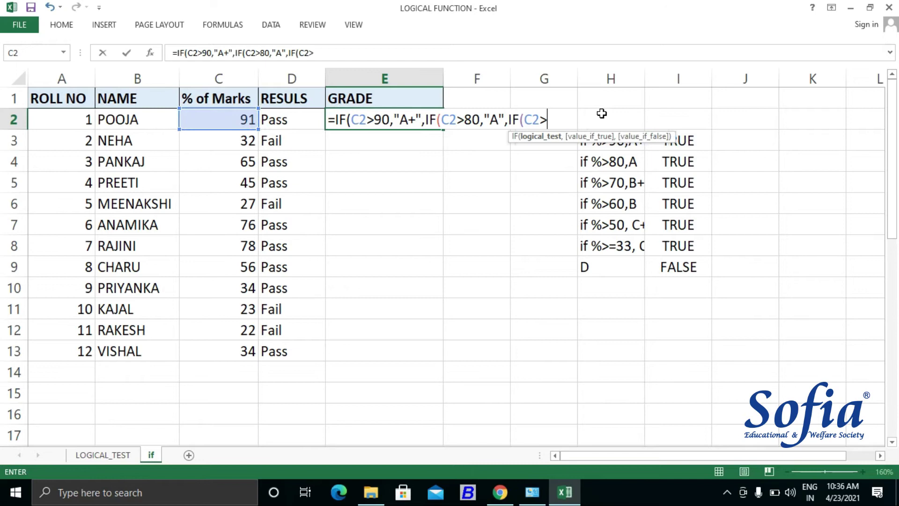
{"action": "type", "text": "70,"}
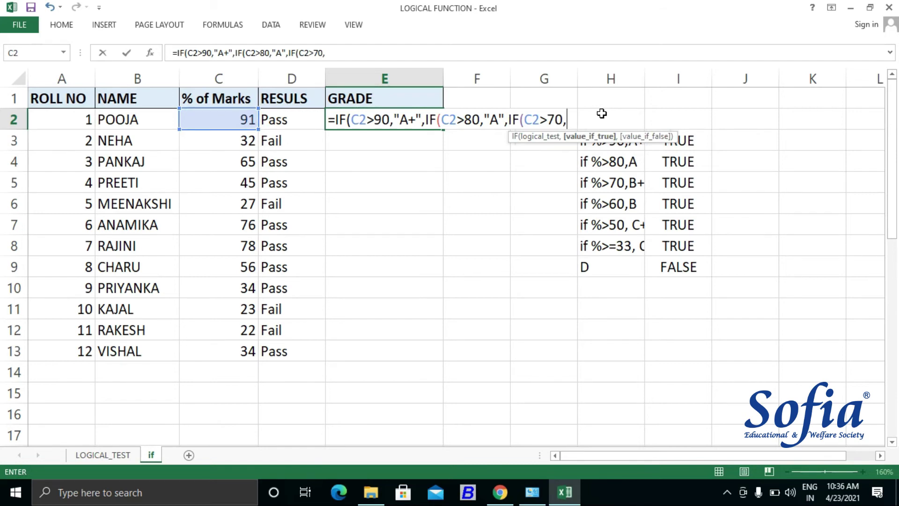
{"action": "type", "text": "\"B+\","}
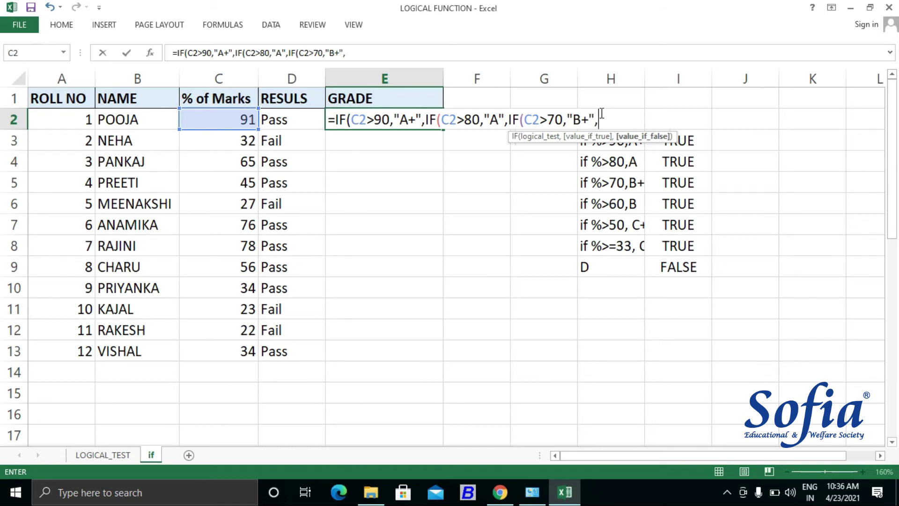
Nest a fourth IF in the E2 grade formula that returns "B" when C2>60
{"action": "type", "text": "if"}
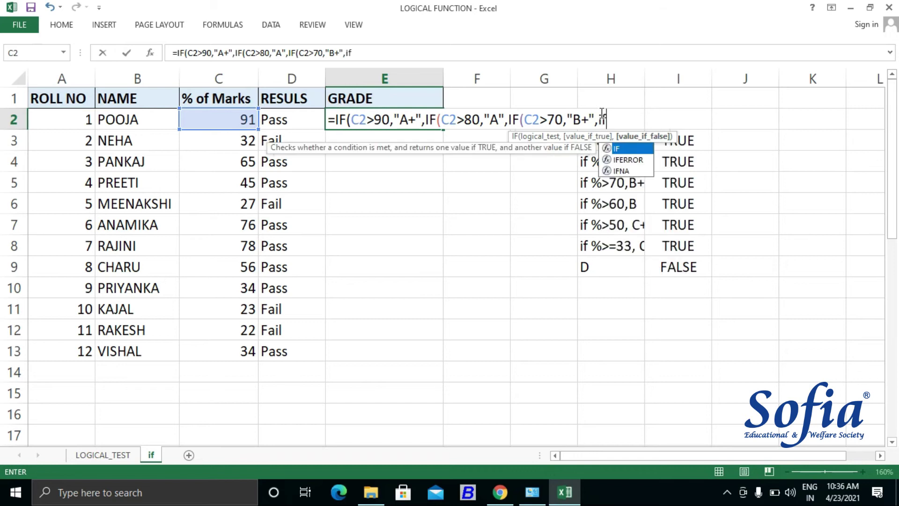
{"action": "key", "text": "Tab"}
{"action": "key", "text": "Left"}
{"action": "key", "text": "Left"}
{"action": "key", "text": "Right"}
{"action": "key", "text": "Left"}
{"action": "type", "text": ">"}
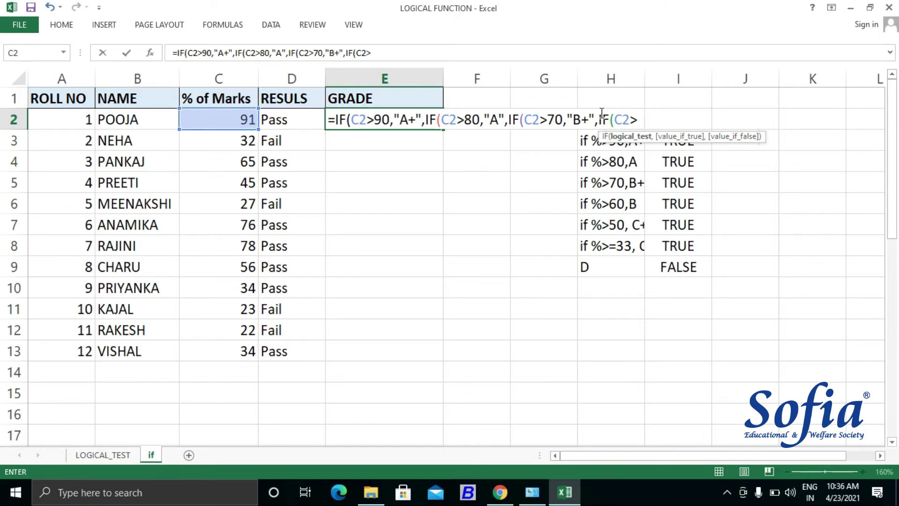
{"action": "type", "text": "60,\"B\",if"}
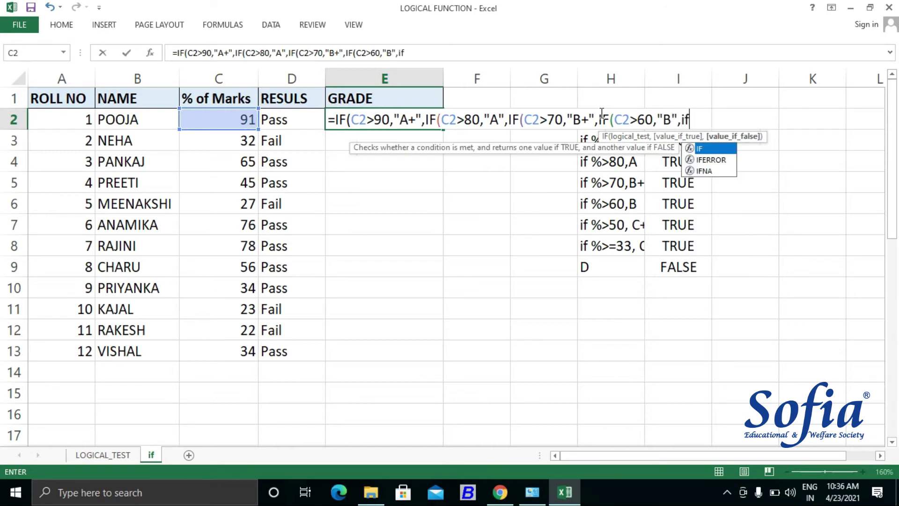
Nest a fifth IF in the E2 grade formula that returns "C+" when C2>50
{"action": "key", "text": "Tab"}
{"action": "key", "text": "Left"}
{"action": "key", "text": "Left"}
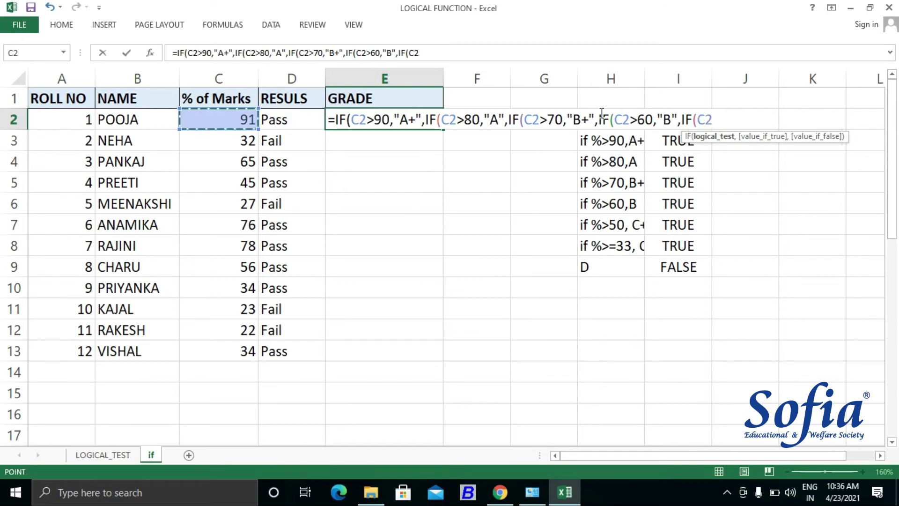
{"action": "type", "text": ">"}
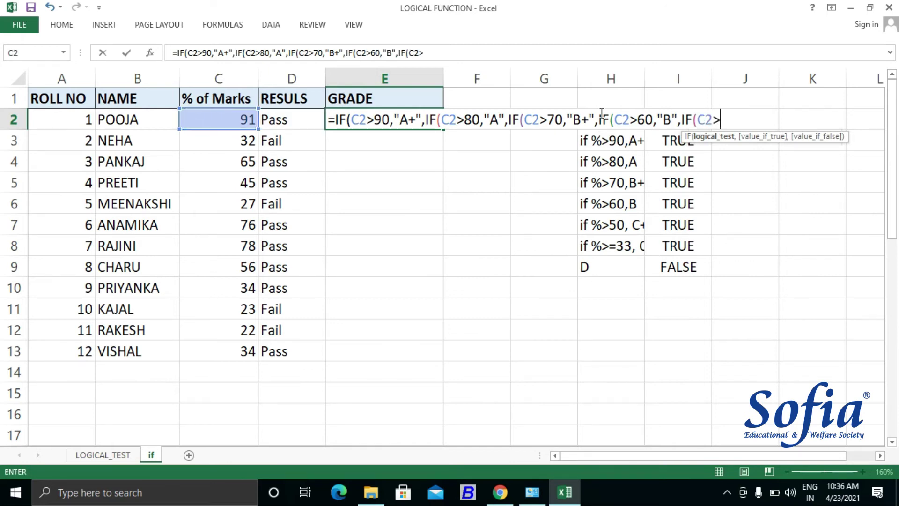
{"action": "type", "text": "50,\""}
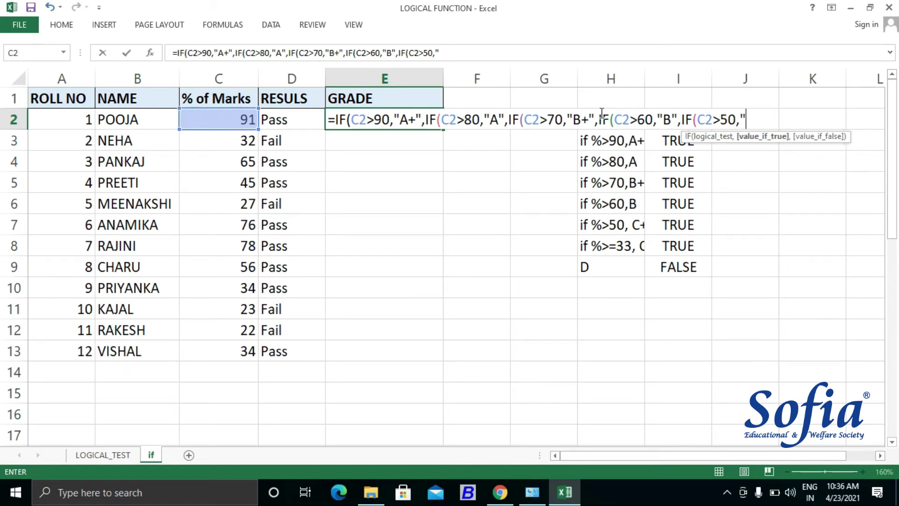
{"action": "type", "text": "C+\","}
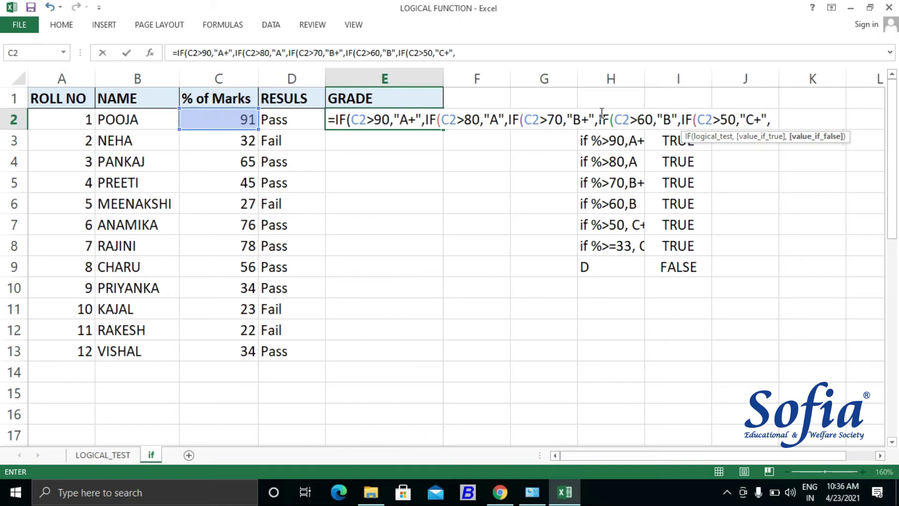
Nest a sixth IF in the E2 grade formula that returns "C" when C2>=33
{"action": "type", "text": "if"}
{"action": "key", "text": "Tab"}
{"action": "key", "text": "Left"}
{"action": "key", "text": "Left"}
{"action": "type", "text": ">"}
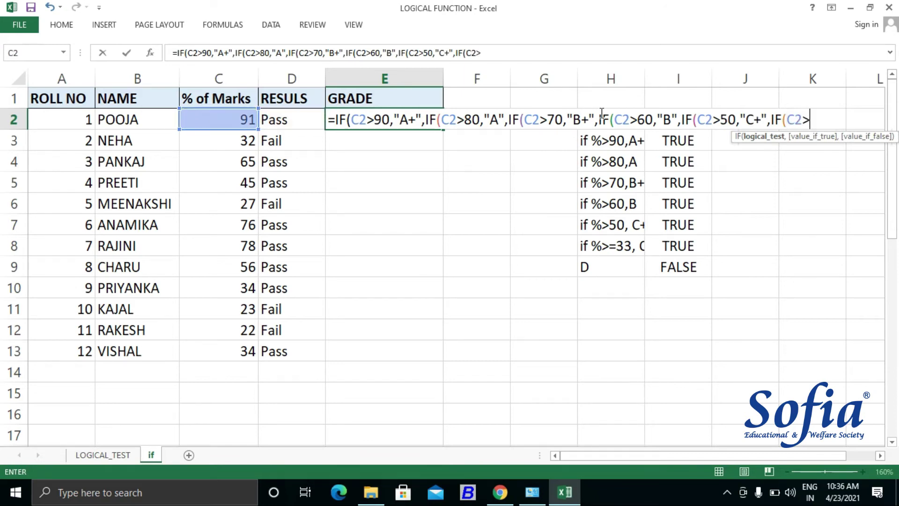
{"action": "type", "text": "="}
{"action": "type", "text": "\"c"}
{"action": "key", "text": "BackSpace"}
{"action": "type", "text": "C"}
{"action": "key", "text": "BackSpace"}
{"action": "key", "text": "BackSpace"}
{"action": "type", "text": "33"}
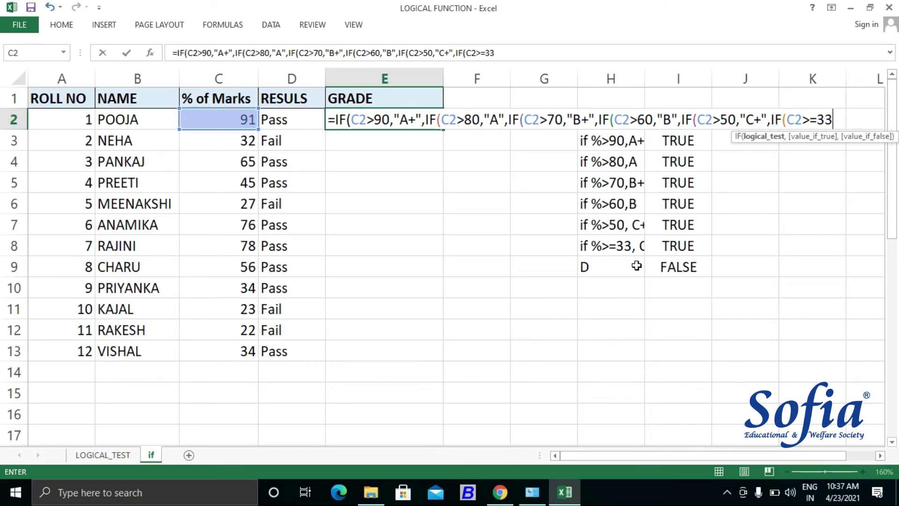
{"action": "type", "text": ",\"C\","}
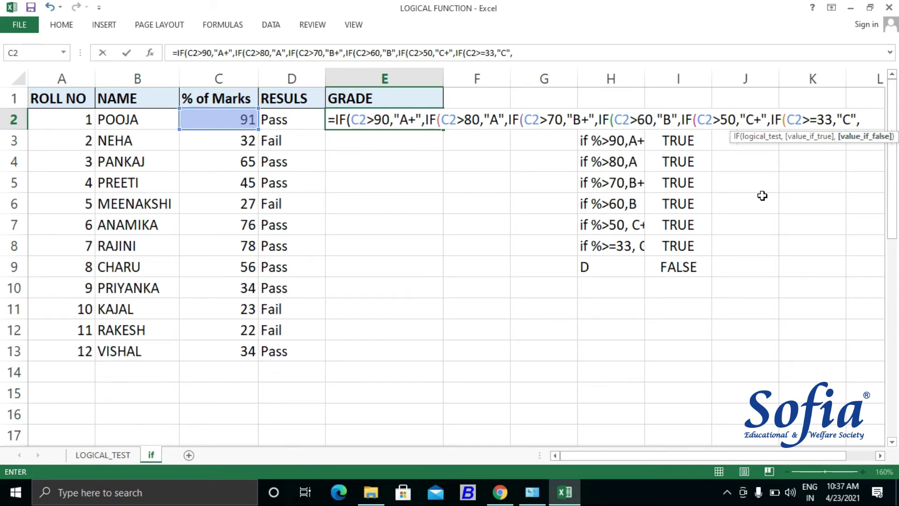
Finish the E2 grade formula with the fallback result "D", six closing parentheses, and enter it
{"action": "type", "text": "\"D\""}
{"action": "type", "text": ")))"}
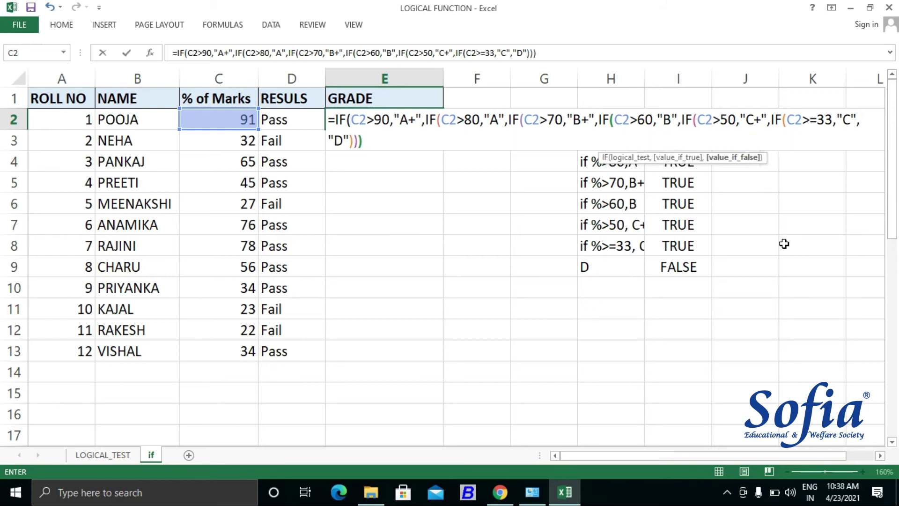
{"action": "type", "text": ")"}
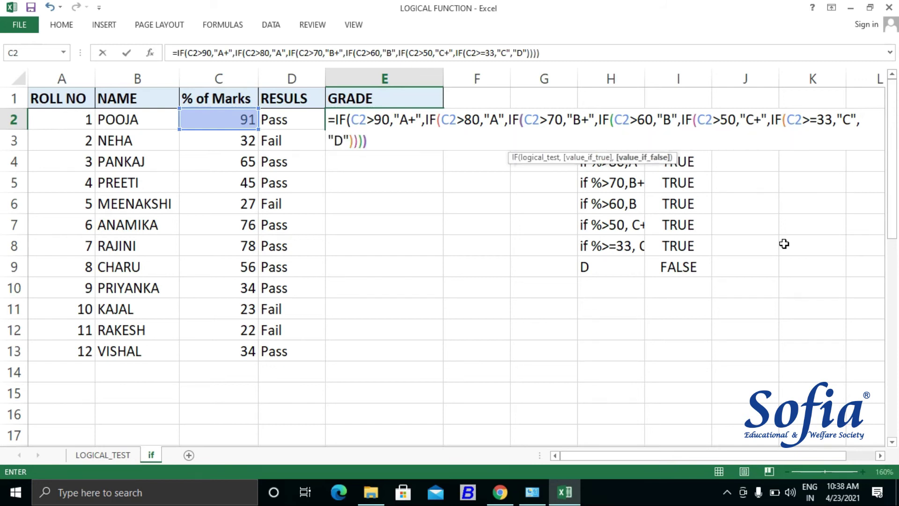
{"action": "type", "text": "))"}
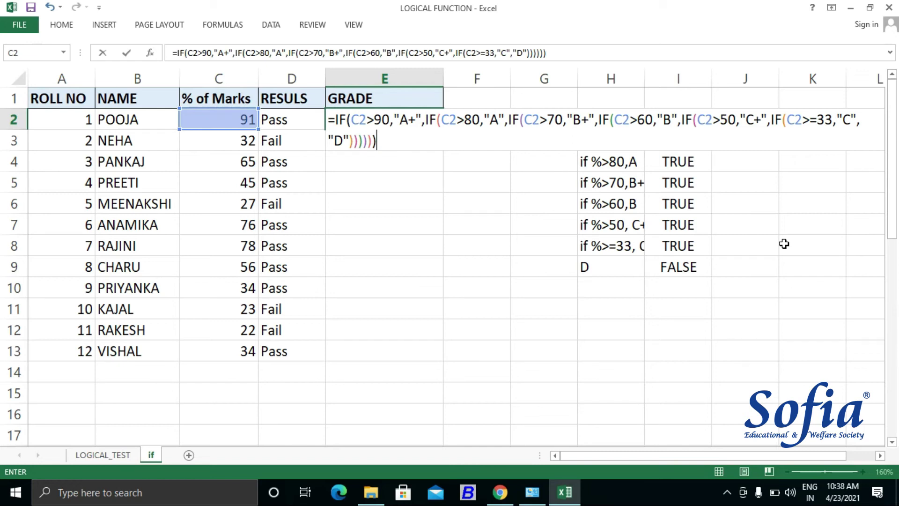
{"action": "key", "text": "Return"}
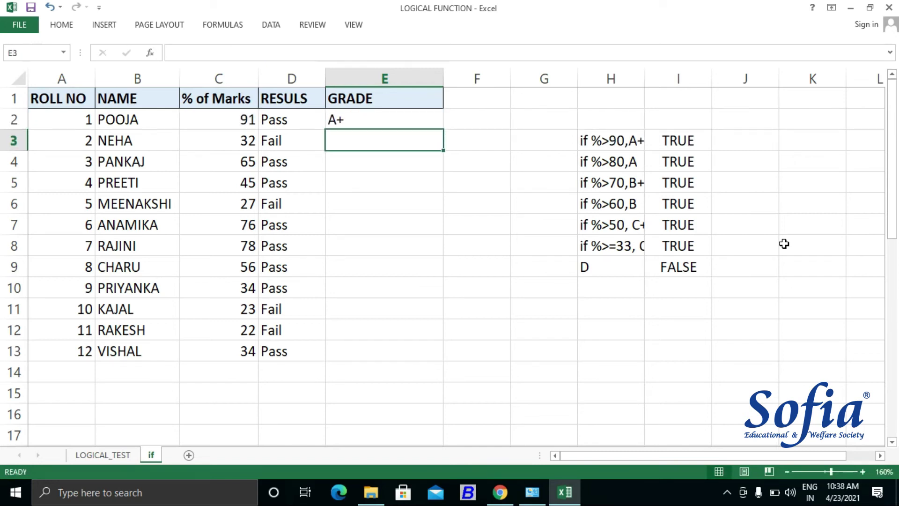
Fill the grade formula from E2 down through E13 and widen column E slightly
{"action": "key", "text": "Up"}
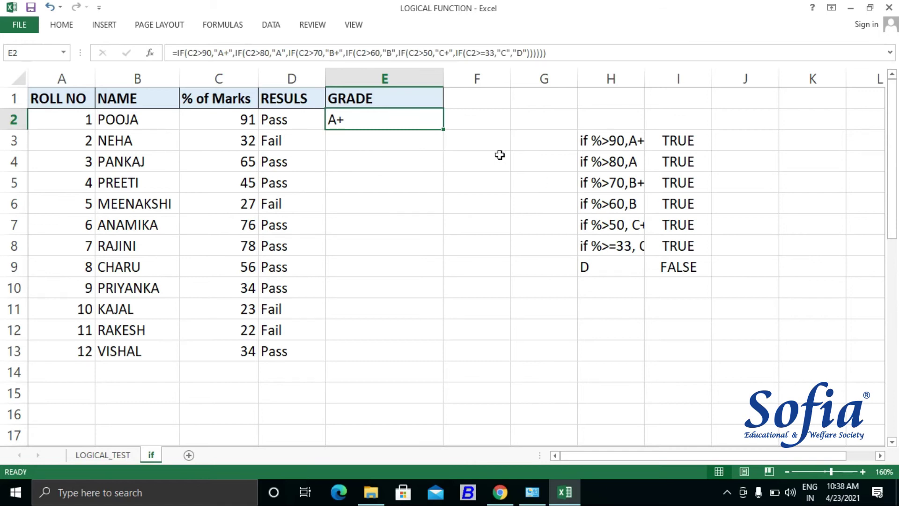
{"action": "double_click", "coordinate": [444, 132]}
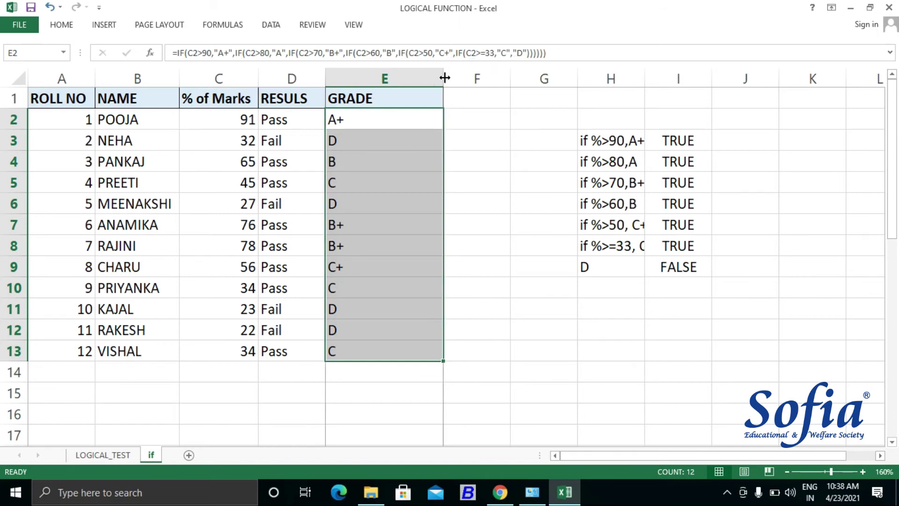
{"action": "left_click_drag", "start_coordinate": [444, 77], "coordinate": [445, 77]}
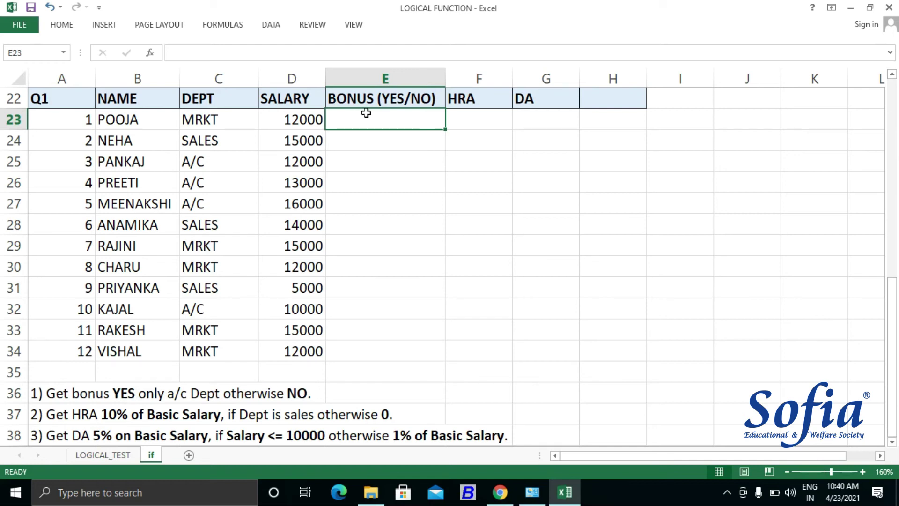
Start an IF formula in E23 that tests whether the department in C23 equals "a/c"
{"action": "type", "text": "=if"}
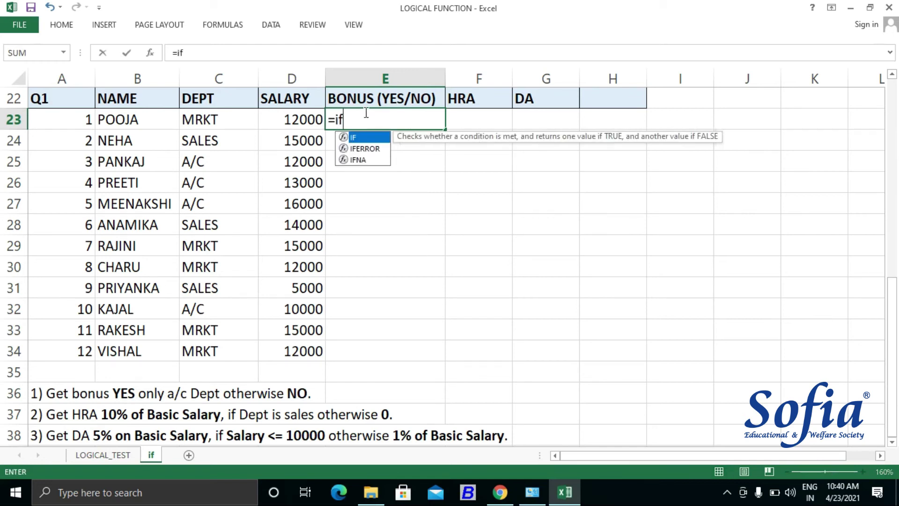
{"action": "key", "text": "Tab"}
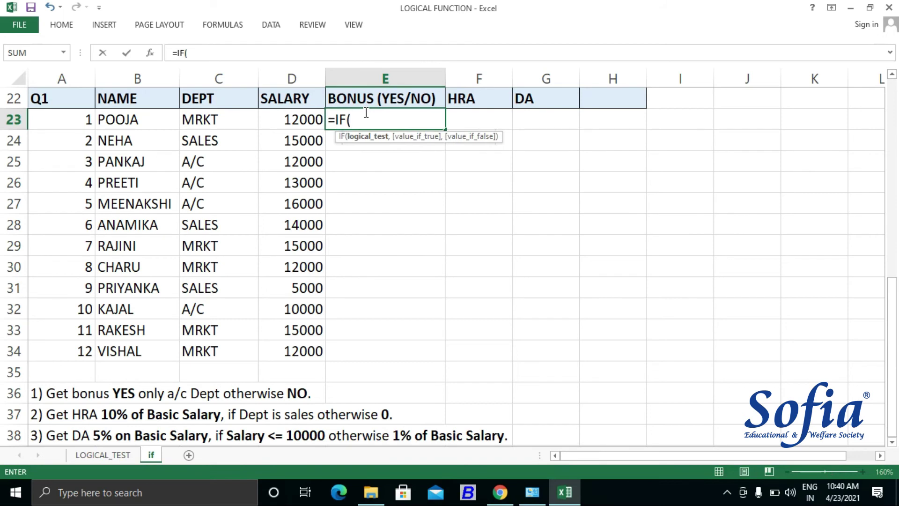
{"action": "left_click", "coordinate": [227, 119]}
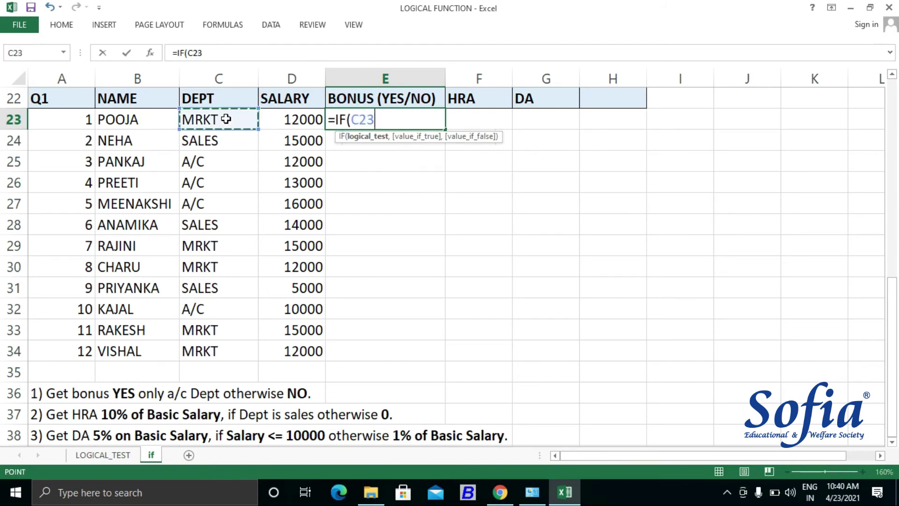
{"action": "type", "text": "="}
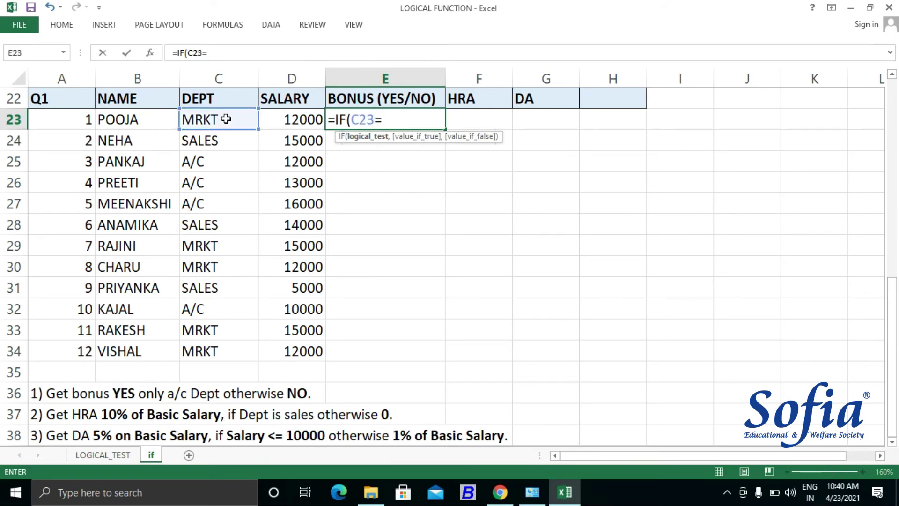
{"action": "type", "text": "\"a/c\""}
{"action": "type", "text": ","}
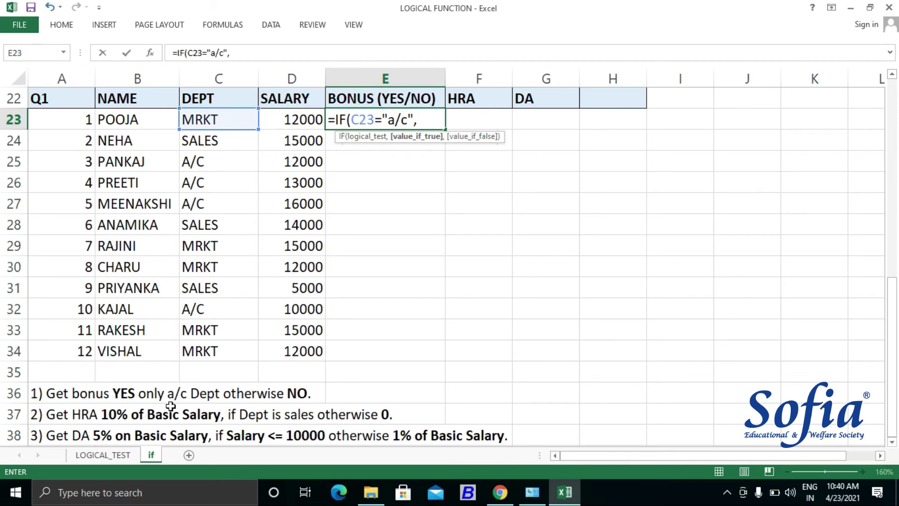
Complete the E23 bonus formula with "Yes" as the true result and "No" as the false result, and enter it
{"action": "type", "text": "yes"}
{"action": "key", "text": "BackSpace"}
{"action": "key", "text": "BackSpace"}
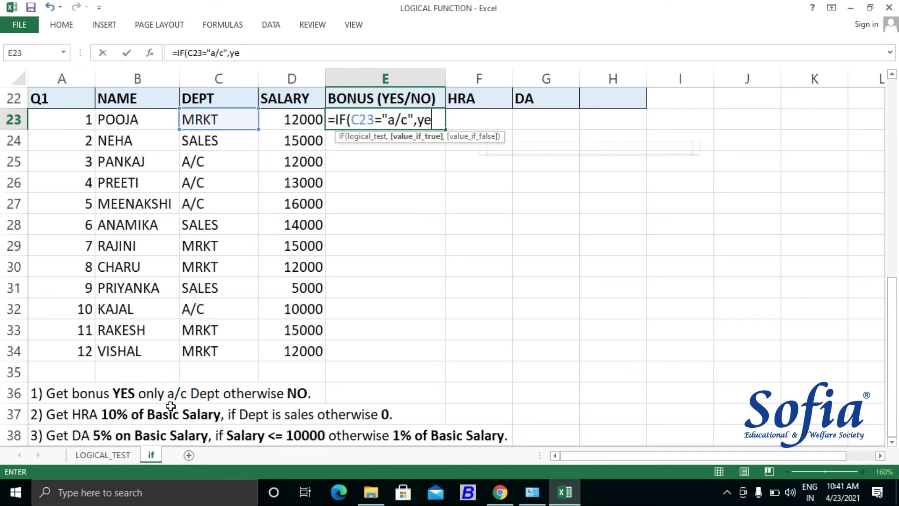
{"action": "key", "text": "BackSpace"}
{"action": "type", "text": "\""}
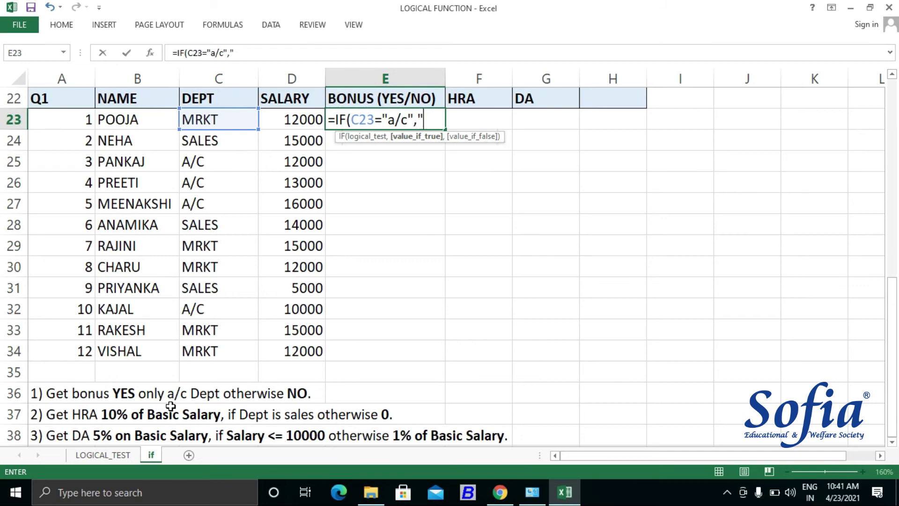
{"action": "type", "text": "Yes\","}
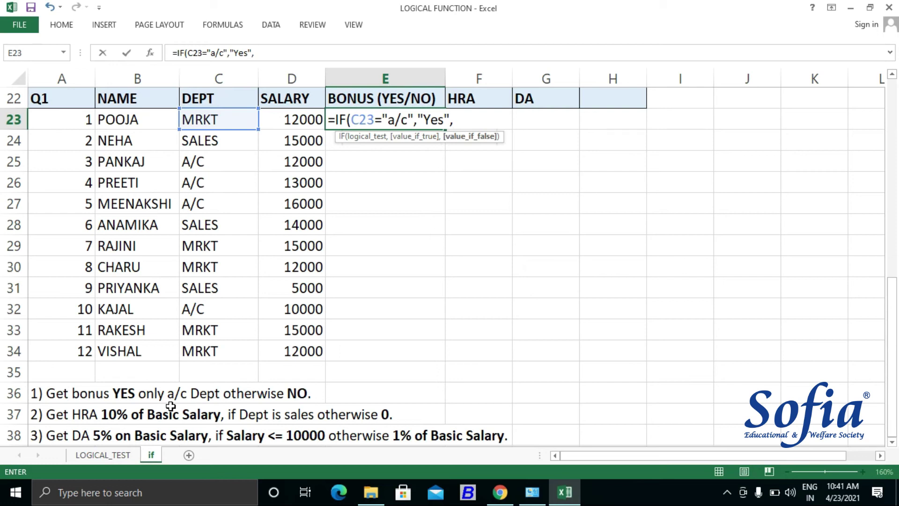
{"action": "type", "text": "\"No\""}
{"action": "key", "text": "Return"}
Fill the bonus formula from E23 down through E34
{"action": "key", "text": "Up"}
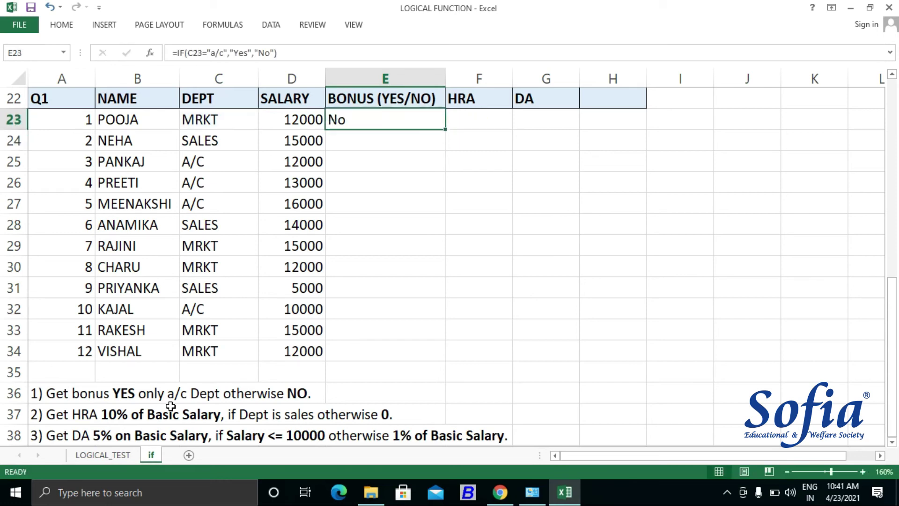
{"action": "key", "text": "ctrl+shift+Down"}
{"action": "key", "text": "ctrl+shift+Up"}
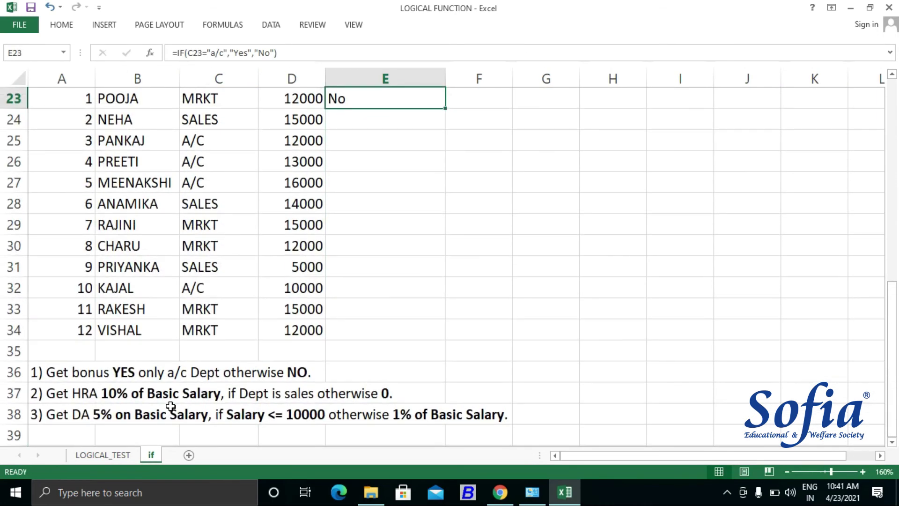
{"action": "key", "text": "ctrl+shift+Up"}
{"action": "key", "text": "shift+Down"}
{"action": "key", "text": "shift+Down"}
{"action": "key", "text": "shift+Down"}
{"action": "key", "text": "shift+Down"}
{"action": "key", "text": "shift+Down"}
{"action": "key", "text": "shift+Down"}
{"action": "key", "text": "shift+Down"}
{"action": "key", "text": "shift+Down"}
{"action": "key", "text": "shift+Down"}
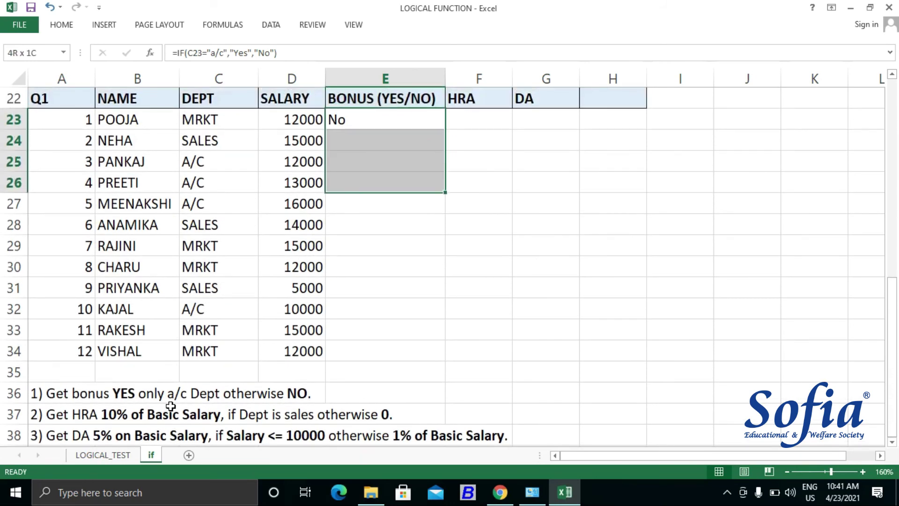
{"action": "key", "text": "shift+Down"}
{"action": "key", "text": "shift+Down"}
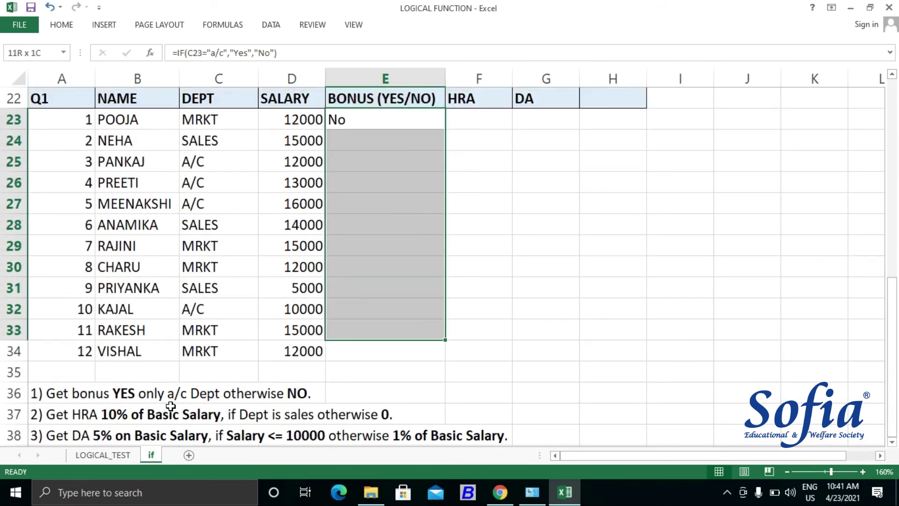
{"action": "key", "text": "shift+Down"}
{"action": "key", "text": "ctrl+d"}
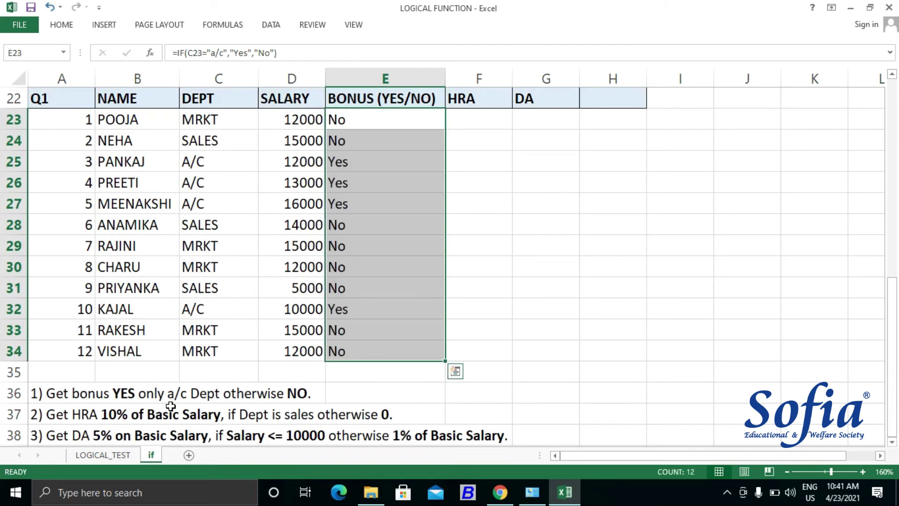
Enter the plain HRA formula =D23*10% in F23
{"action": "key", "text": "Right"}
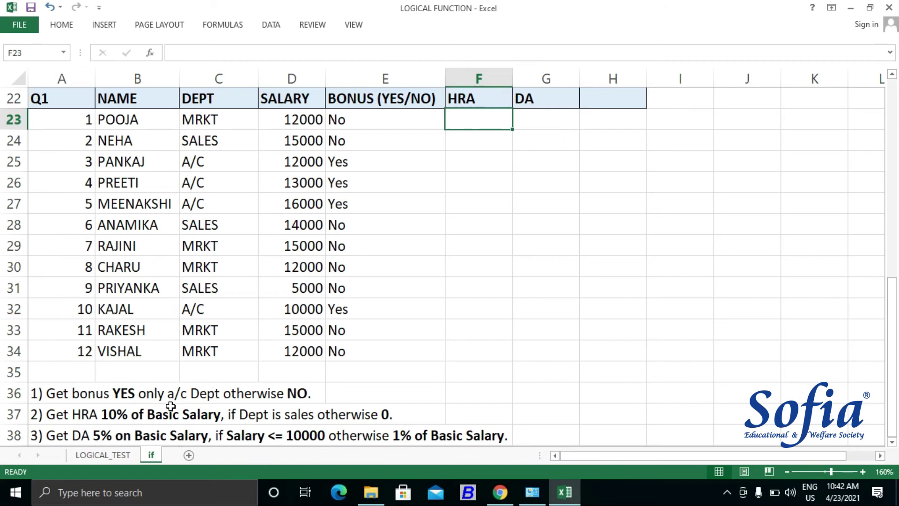
{"action": "type", "text": "="}
{"action": "key", "text": "Left"}
{"action": "key", "text": "Left"}
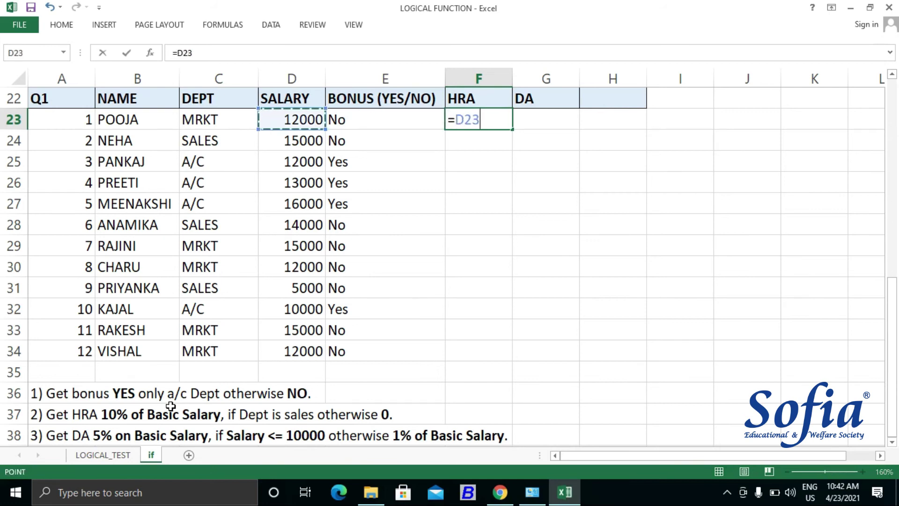
{"action": "type", "text": "*1"}
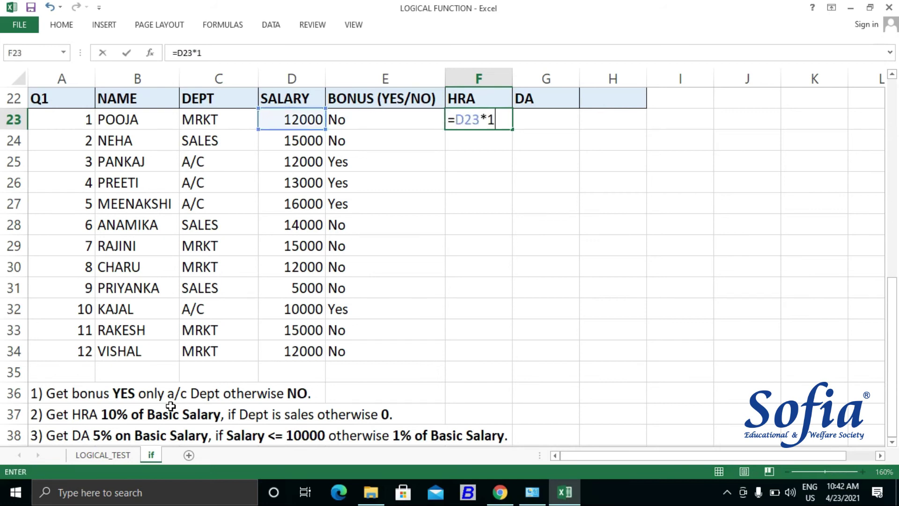
{"action": "type", "text": "0%"}
{"action": "key", "text": "Return"}
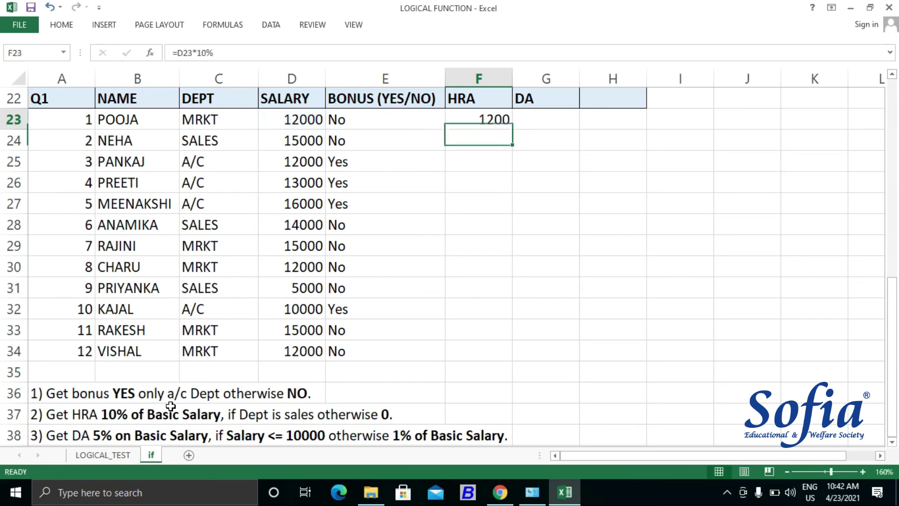
Fill the plain 10% HRA formula from F23 down through F34
{"action": "key", "text": "Up"}
{"action": "key", "text": "shift+Down"}
{"action": "key", "text": "shift+Down"}
{"action": "key", "text": "shift+Down"}
{"action": "key", "text": "shift+Down"}
{"action": "key", "text": "shift+Down"}
{"action": "key", "text": "shift+Down"}
{"action": "key", "text": "shift+Down"}
{"action": "key", "text": "shift+Down"}
{"action": "key", "text": "shift+Down"}
{"action": "key", "text": "shift+Down"}
{"action": "key", "text": "shift+Down"}
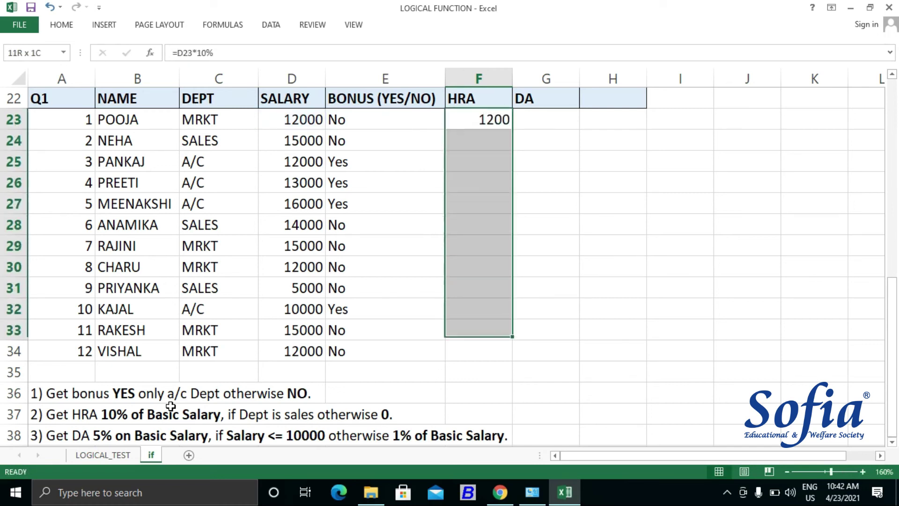
{"action": "key", "text": "alt+shift"}
{"action": "key", "text": "ctrl+d"}
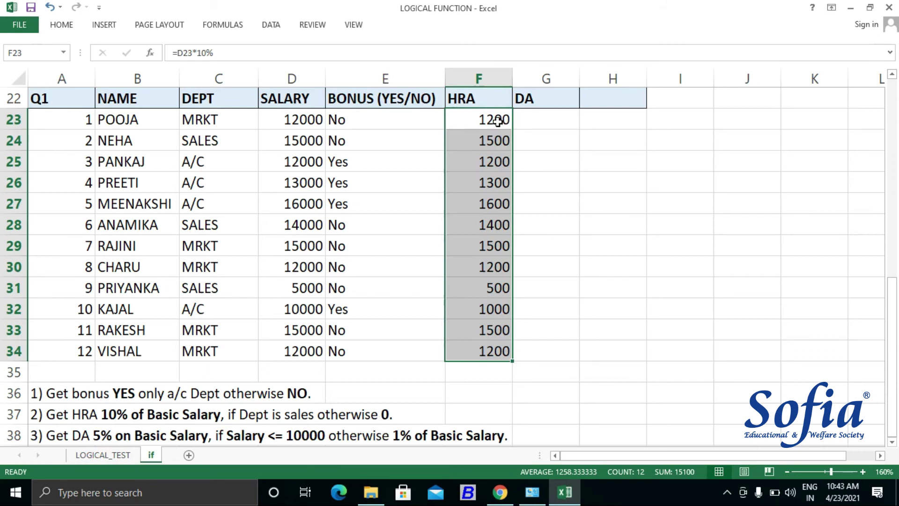
Clear the HRA formulas from F23:F34
{"action": "key", "text": "Up"}
{"action": "key", "text": "Down"}
{"action": "key", "text": "ctrl+shift+Down"}
{"action": "key", "text": "Delete"}
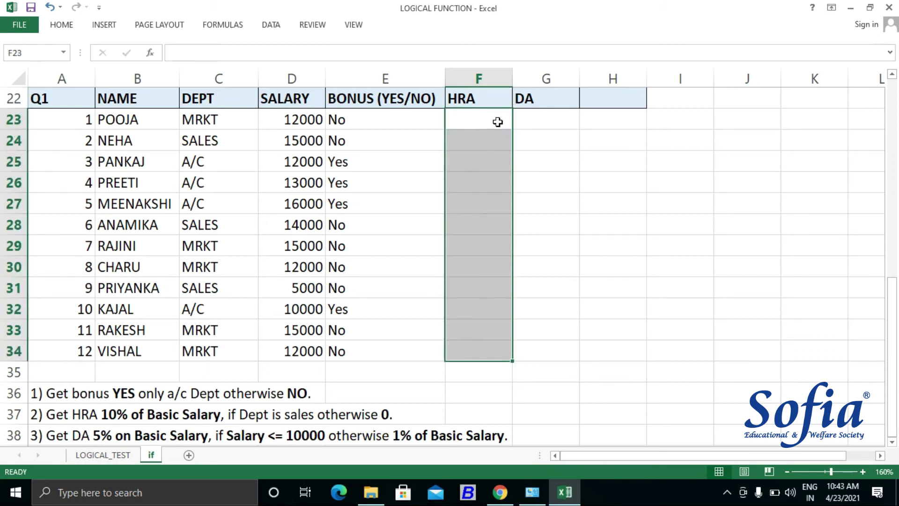
Start an IF formula in F23 that tests whether the department in C23 equals "sales"
{"action": "left_click", "coordinate": [497, 122]}
{"action": "type", "text": "=if"}
{"action": "key", "text": "Tab"}
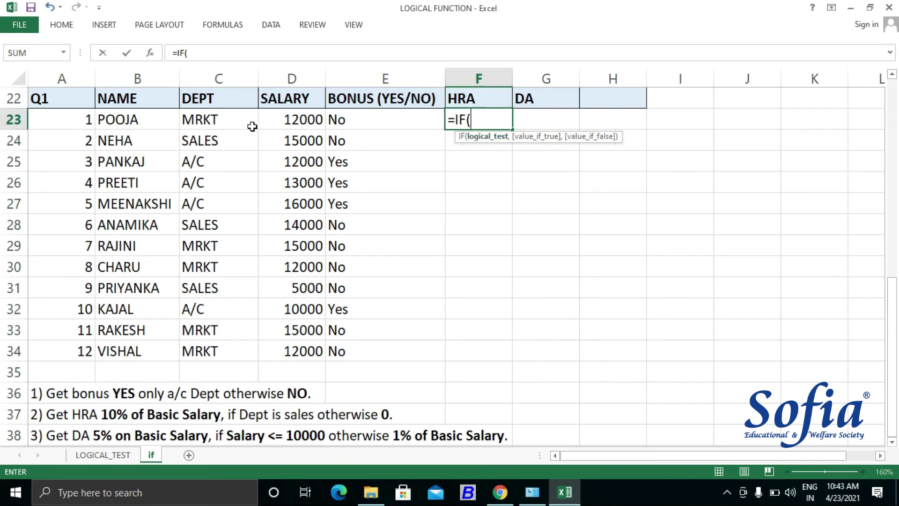
{"action": "left_click", "coordinate": [220, 121]}
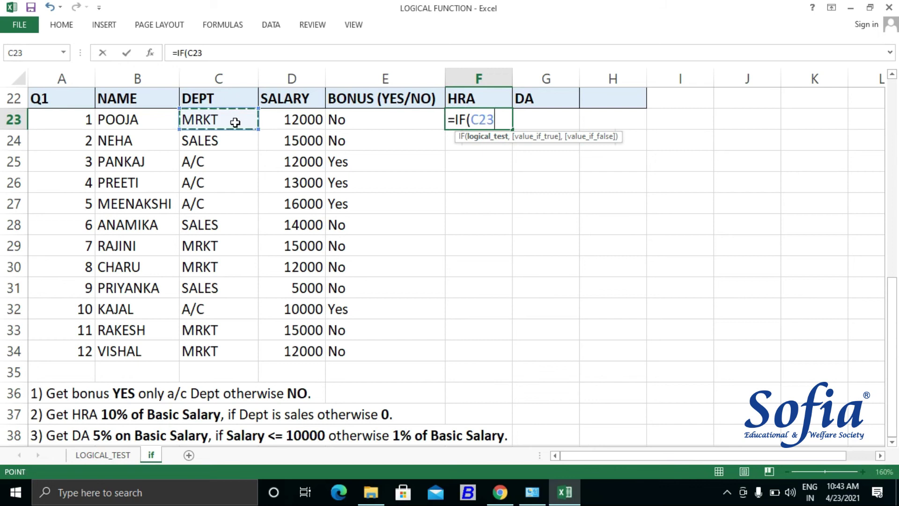
{"action": "type", "text": "=\"sales\","}
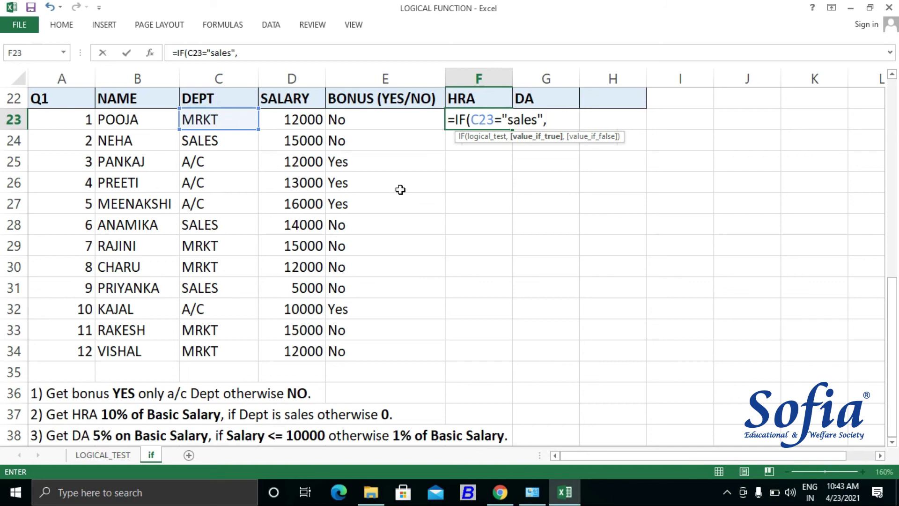
Complete the F23 HRA formula with D23*10% as the true result and 0 as the false result, and enter it
{"action": "left_click", "coordinate": [302, 120]}
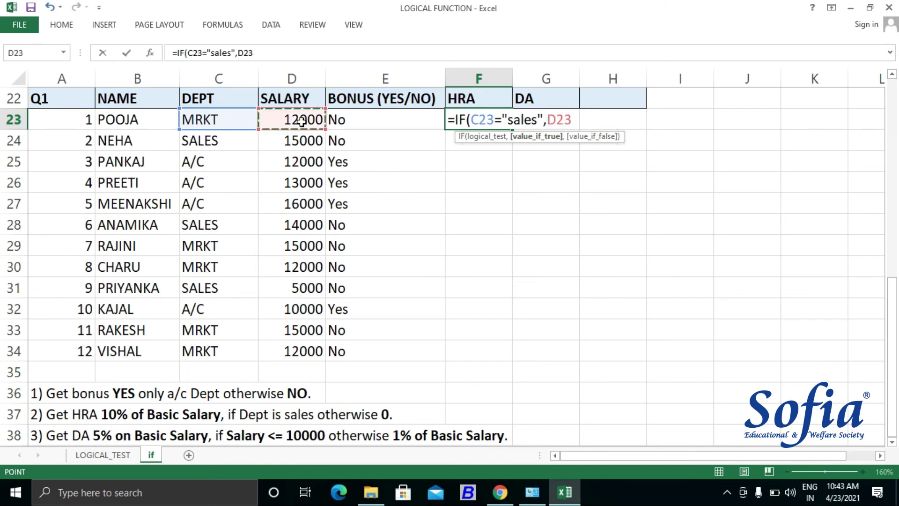
{"action": "type", "text": "*10"}
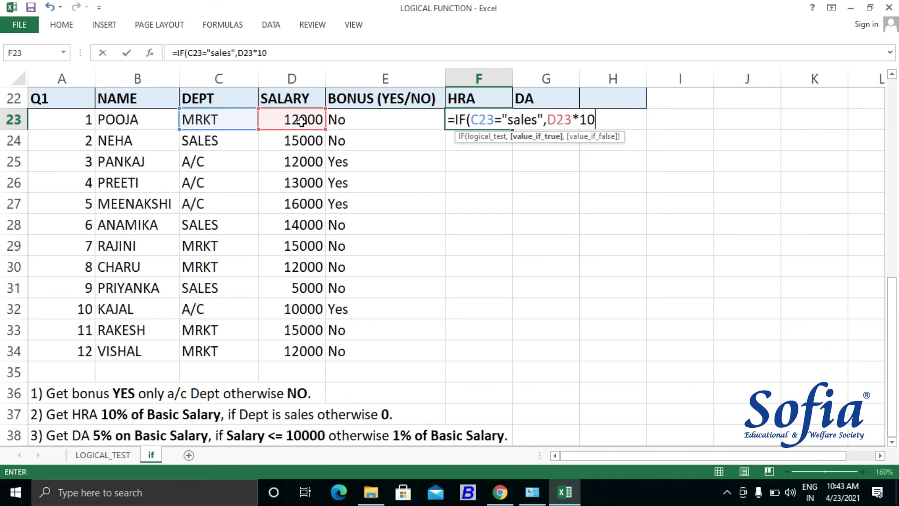
{"action": "type", "text": "%,"}
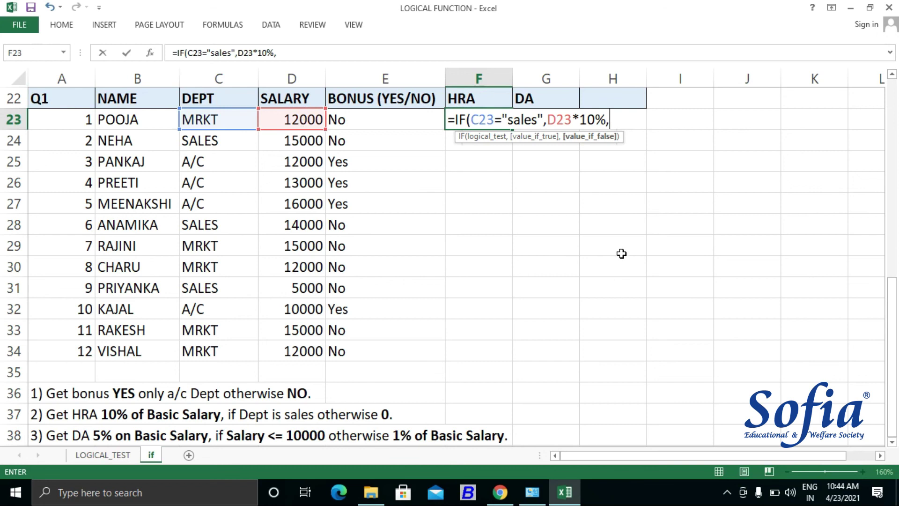
{"action": "type", "text": "0"}
{"action": "key", "text": "Return"}
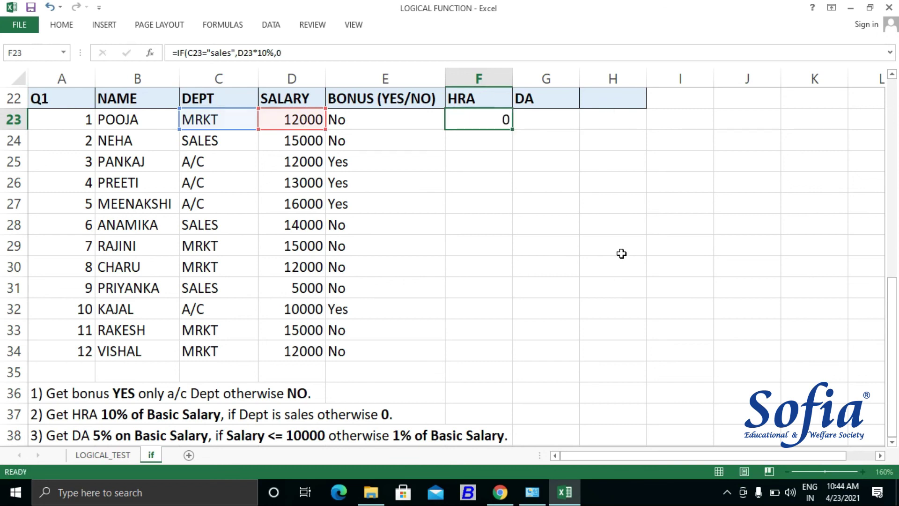
Fill the conditional HRA formula from F23 down through F34
{"action": "key", "text": "Up"}
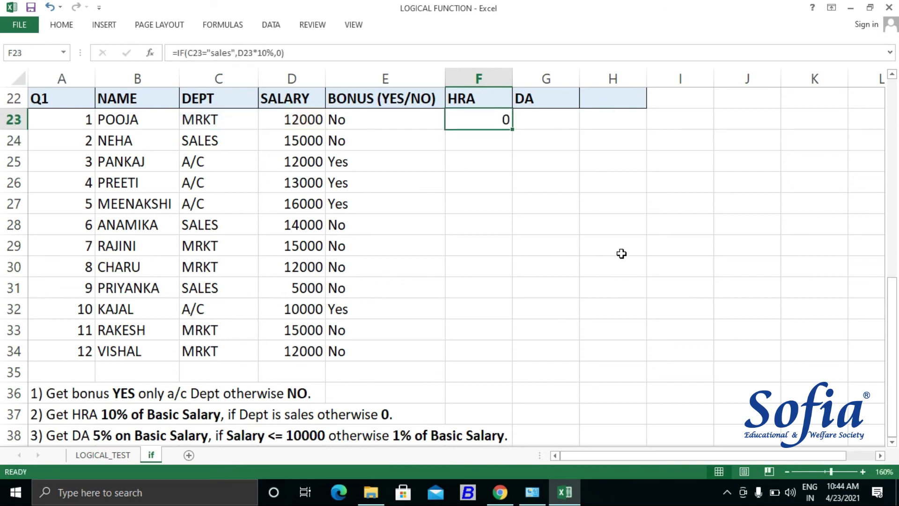
{"action": "key", "text": "shift+Down"}
{"action": "key", "text": "shift+Down"}
{"action": "key", "text": "shift+Down"}
{"action": "key", "text": "shift+Down"}
{"action": "key", "text": "shift+Down"}
{"action": "key", "text": "shift+Down"}
{"action": "key", "text": "shift+Down"}
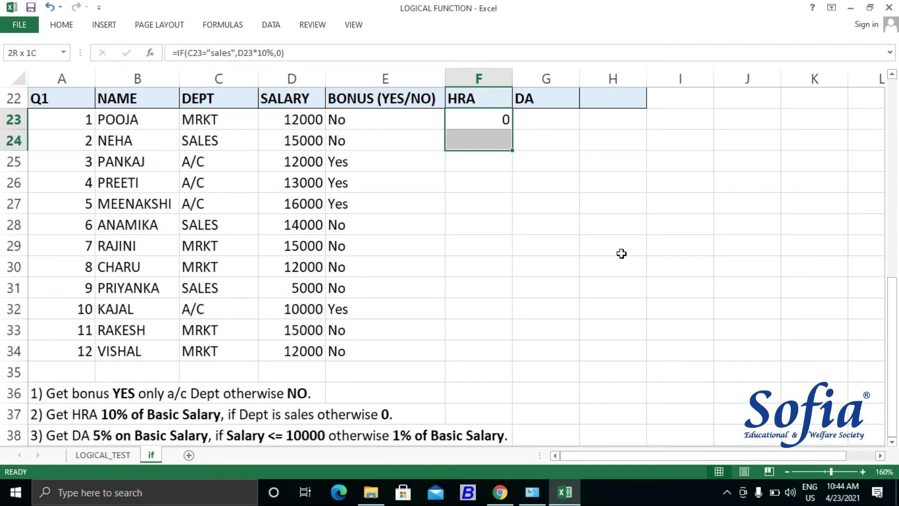
{"action": "key", "text": "shift+Down"}
{"action": "key", "text": "shift+Down"}
{"action": "key", "text": "shift+Down"}
{"action": "key", "text": "shift+Down"}
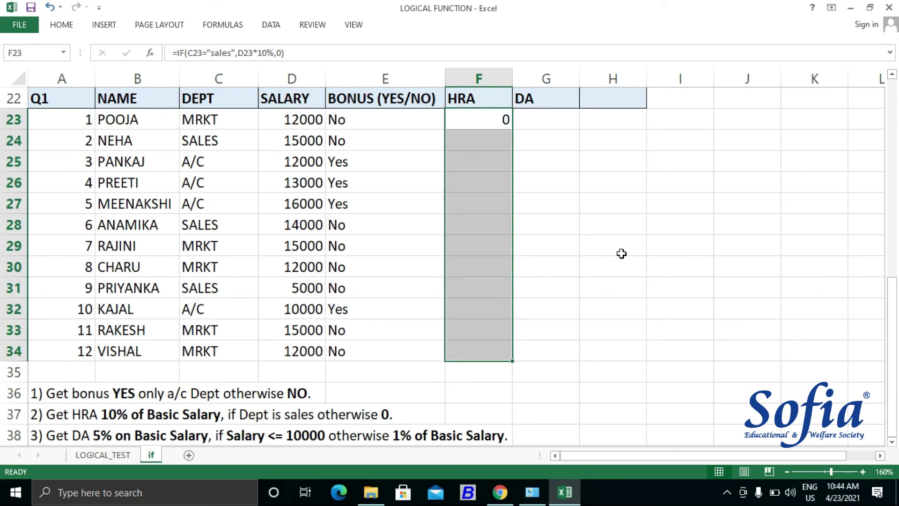
{"action": "key", "text": "ctrl+d"}
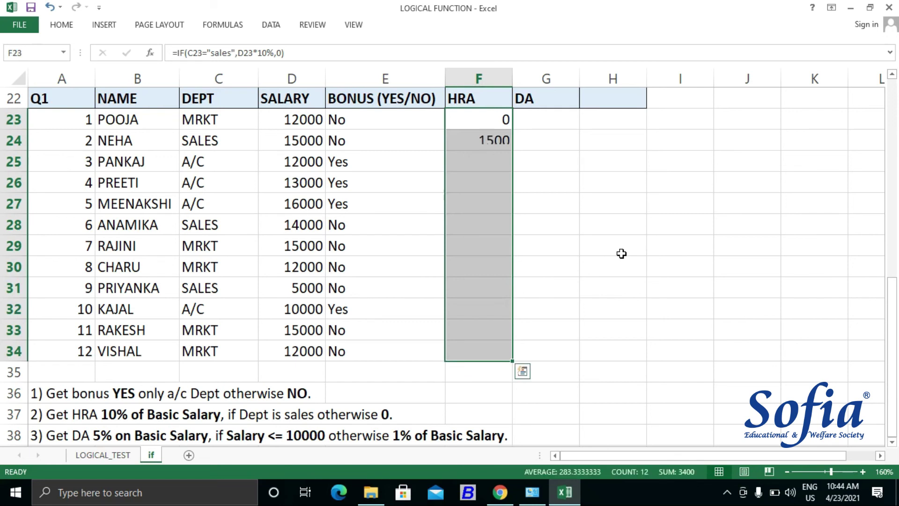
{"action": "key", "text": "Up"}
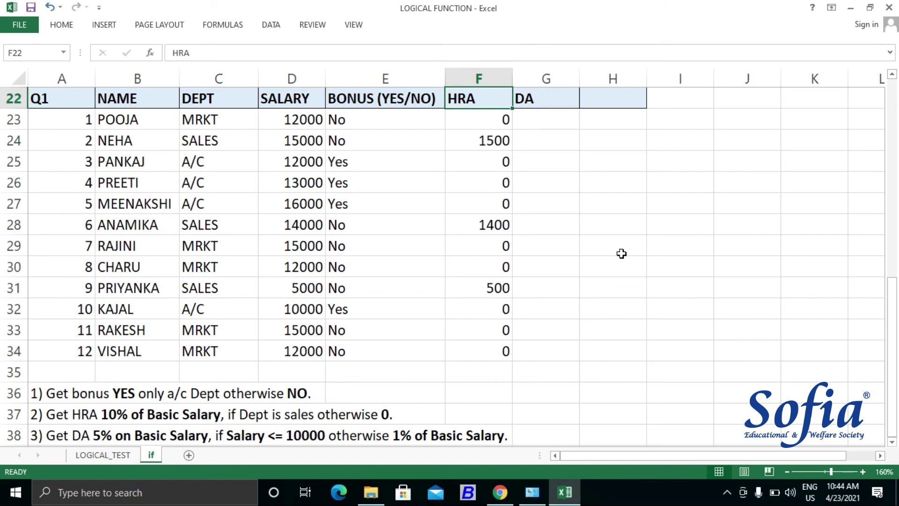
Examine the DA rule in row 38 and the first salary in D23 that it applies to
{"action": "left_click", "coordinate": [46, 437]}
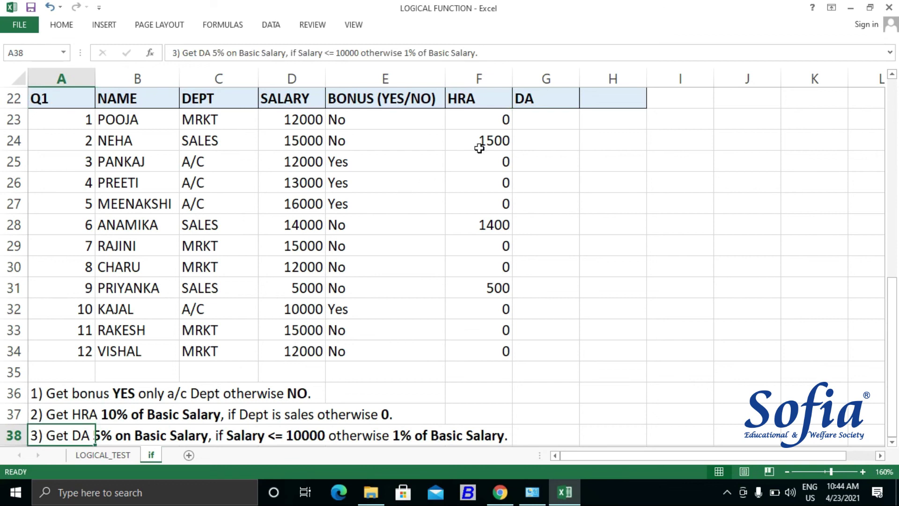
{"action": "left_click", "coordinate": [104, 437]}
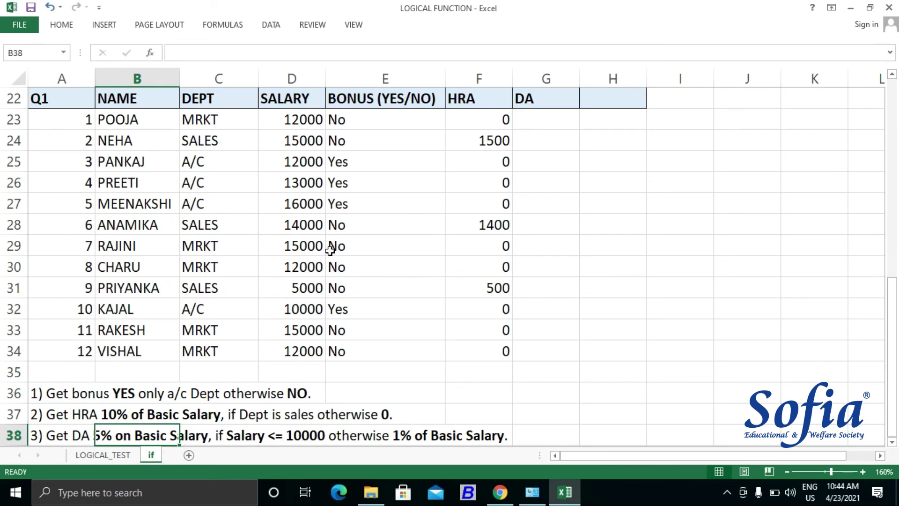
{"action": "left_click", "coordinate": [307, 118]}
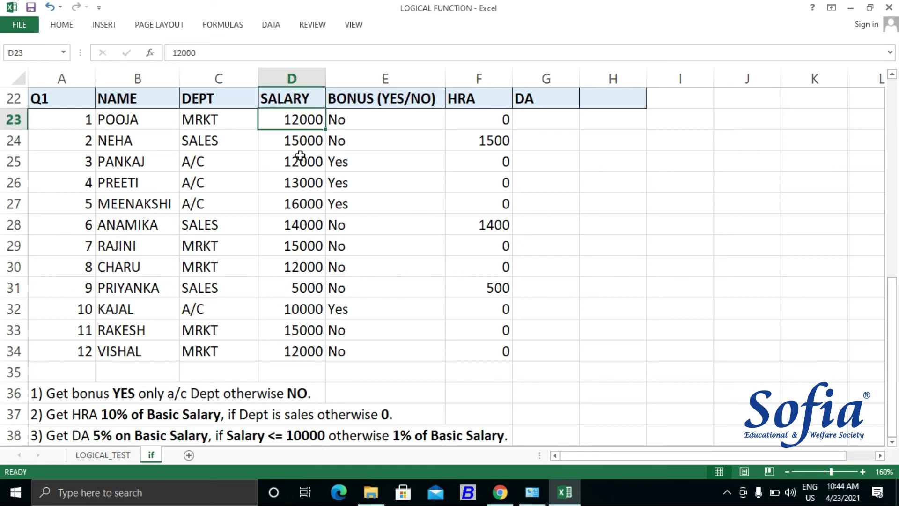
Review the departments in column C and the salaries in D23 and D31 against the DA rule
{"action": "left_click_drag", "start_coordinate": [224, 125], "coordinate": [225, 351]}
{"action": "left_click_drag", "start_coordinate": [214, 120], "coordinate": [241, 333]}
{"action": "left_click", "coordinate": [297, 125]}
{"action": "left_click", "coordinate": [265, 284]}
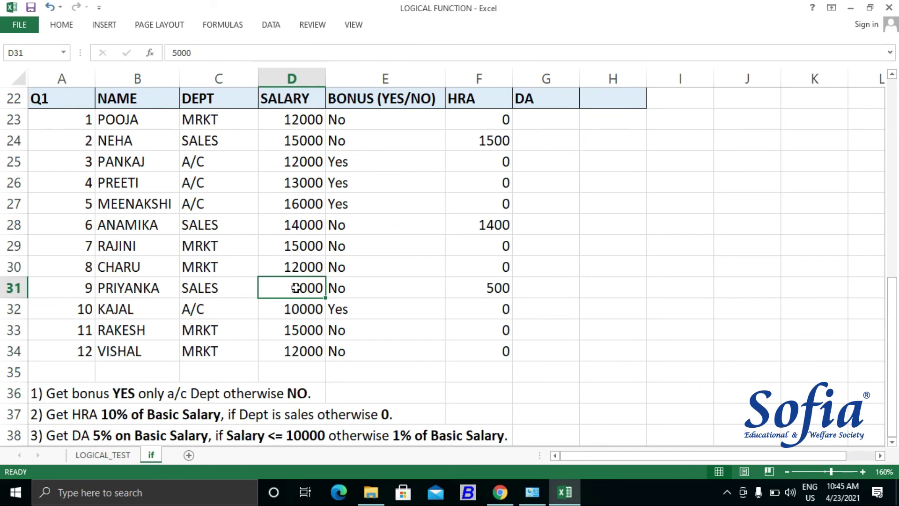
Start an IF formula in G23 that tests whether the salary in D23 is <=10000
{"action": "left_click", "coordinate": [534, 122]}
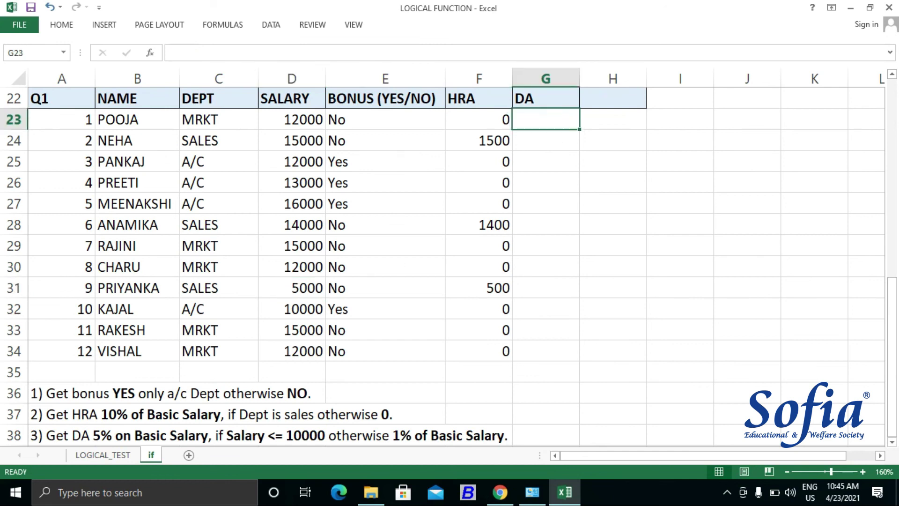
{"action": "type", "text": "=if"}
{"action": "key", "text": "Tab"}
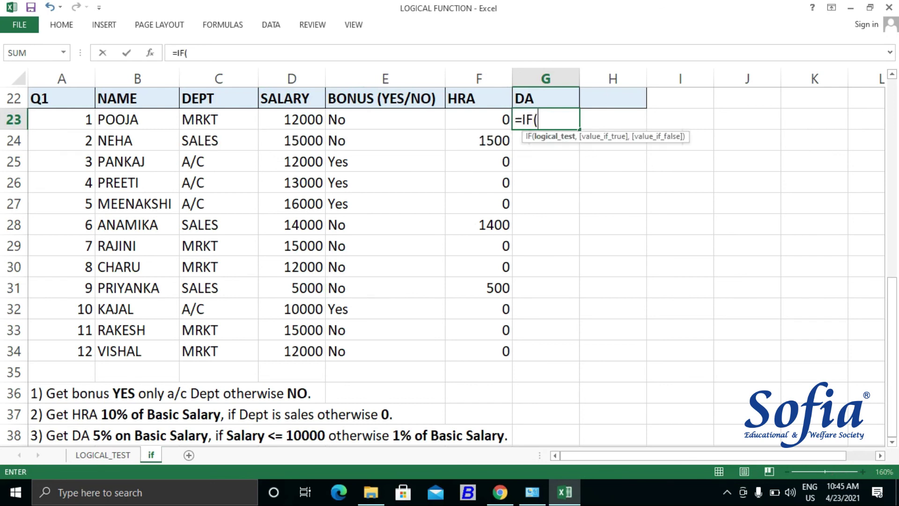
{"action": "key", "text": "Left"}
{"action": "key", "text": "Left"}
{"action": "key", "text": "Left"}
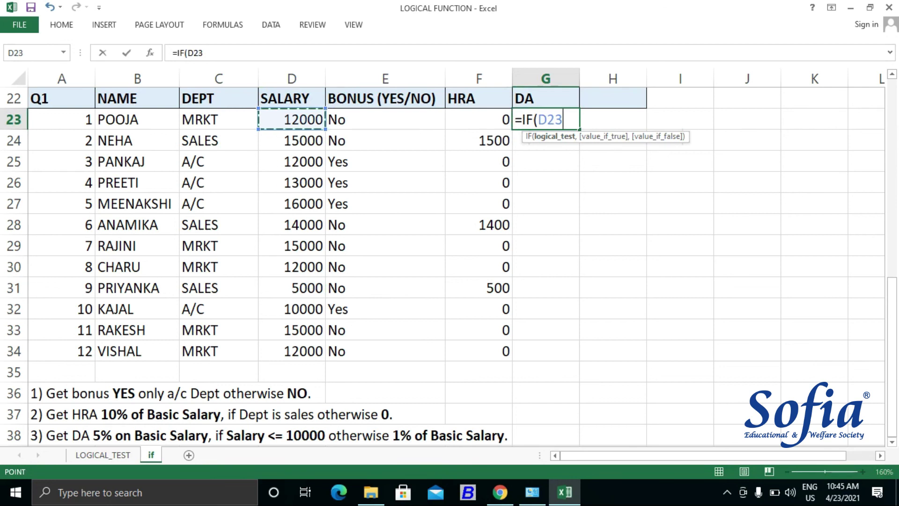
{"action": "type", "text": "<="}
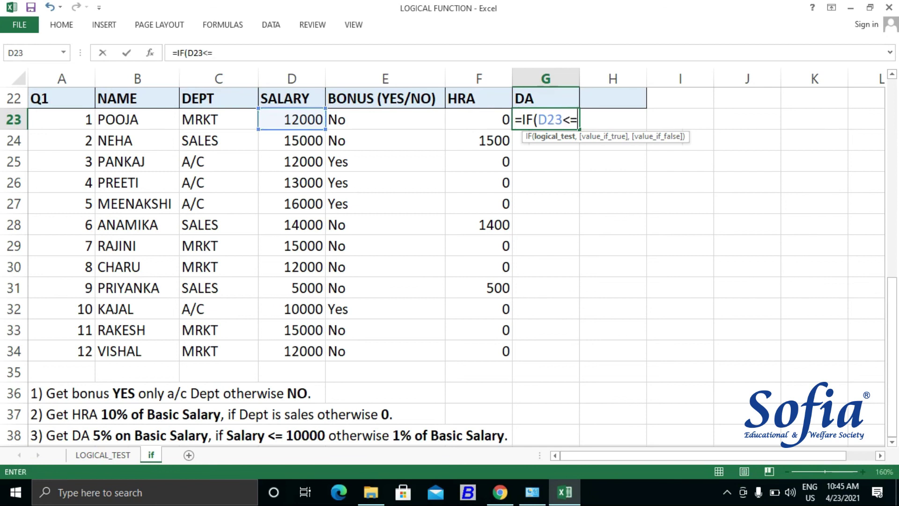
{"action": "type", "text": "10000"}
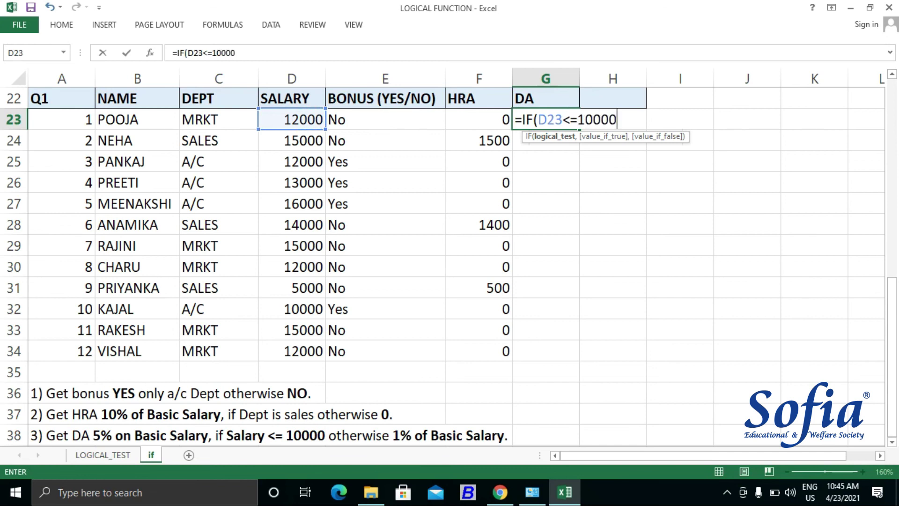
Complete the G23 DA formula with D23*5% as the true result and D23*1% as the false result, and enter it
{"action": "type", "text": ","}
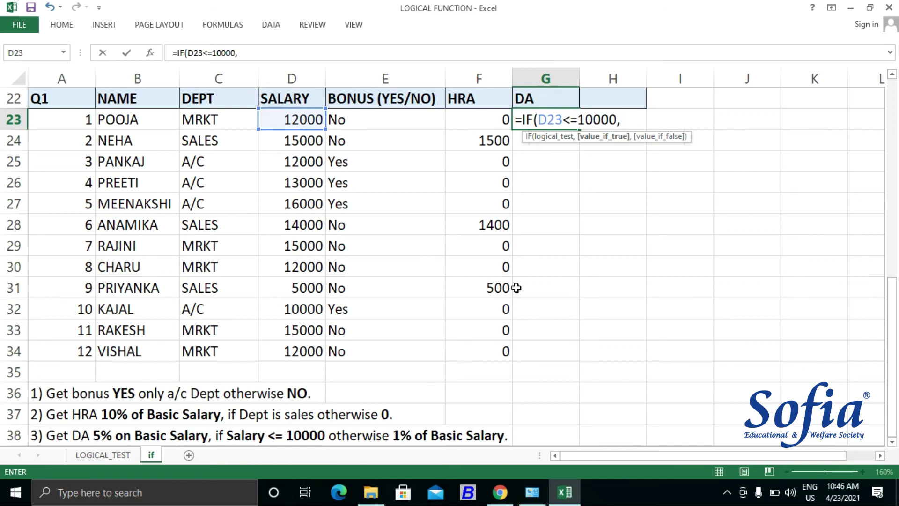
{"action": "left_click", "coordinate": [296, 115]}
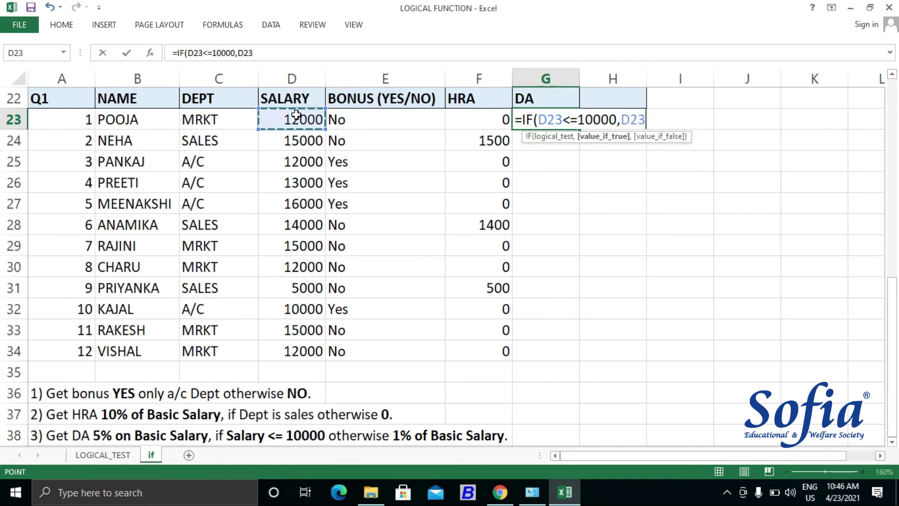
{"action": "type", "text": "*5%,"}
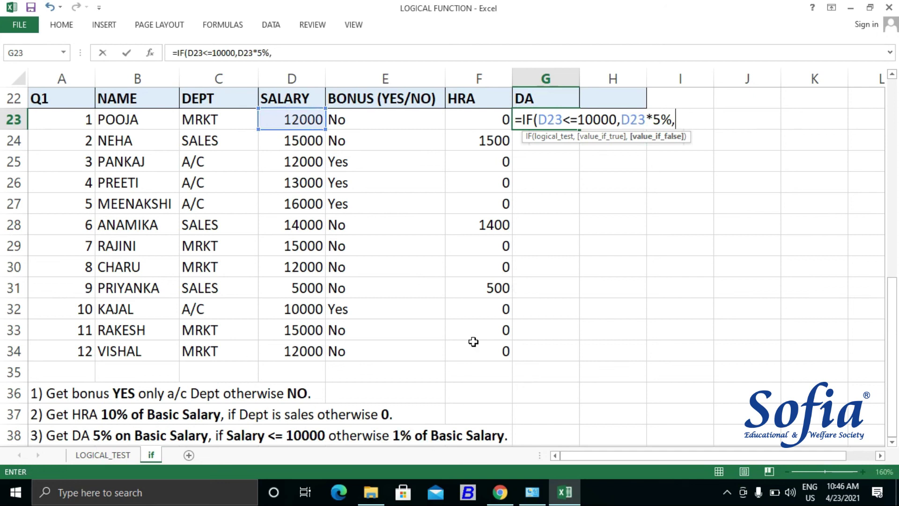
{"action": "left_click", "coordinate": [307, 120]}
{"action": "type", "text": "*1%"}
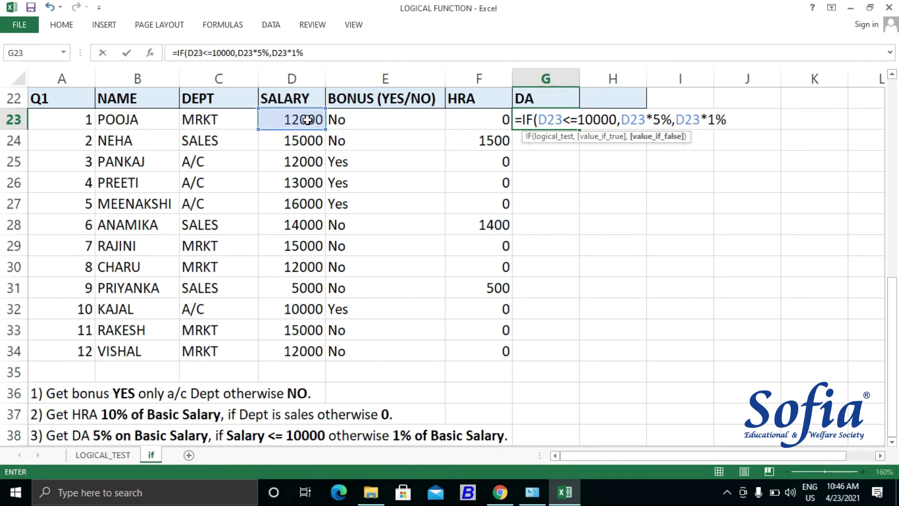
{"action": "key", "text": "ctrl+Return"}
Fill the conditional DA formula from G23 down through G34
{"action": "key", "text": "shift+Down"}
{"action": "key", "text": "shift+Down"}
{"action": "key", "text": "shift+Down"}
{"action": "key", "text": "shift+Down"}
{"action": "key", "text": "shift+Down"}
{"action": "key", "text": "shift+Down"}
{"action": "key", "text": "shift+Down"}
{"action": "key", "text": "shift+Down"}
{"action": "key", "text": "shift+Down"}
{"action": "key", "text": "shift+Down"}
{"action": "key", "text": "shift+Down"}
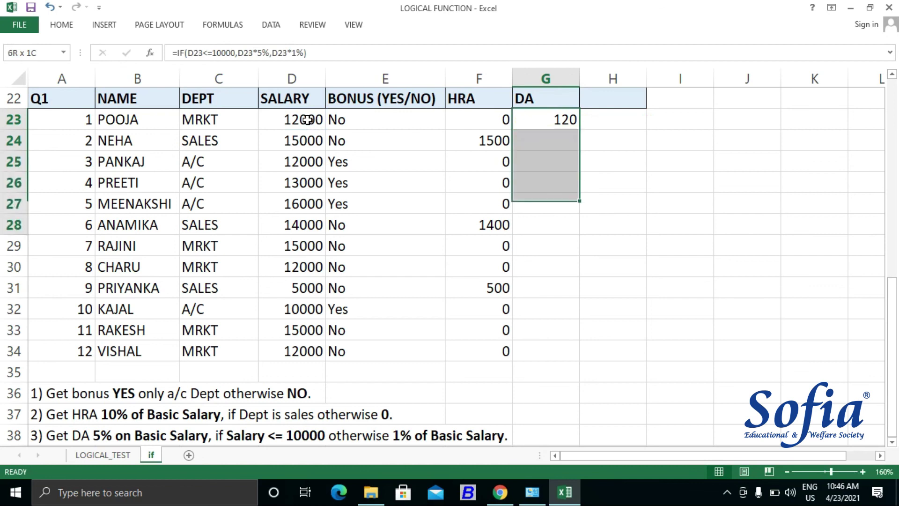
{"action": "key", "text": "alt+shift"}
{"action": "key", "text": "ctrl+d"}
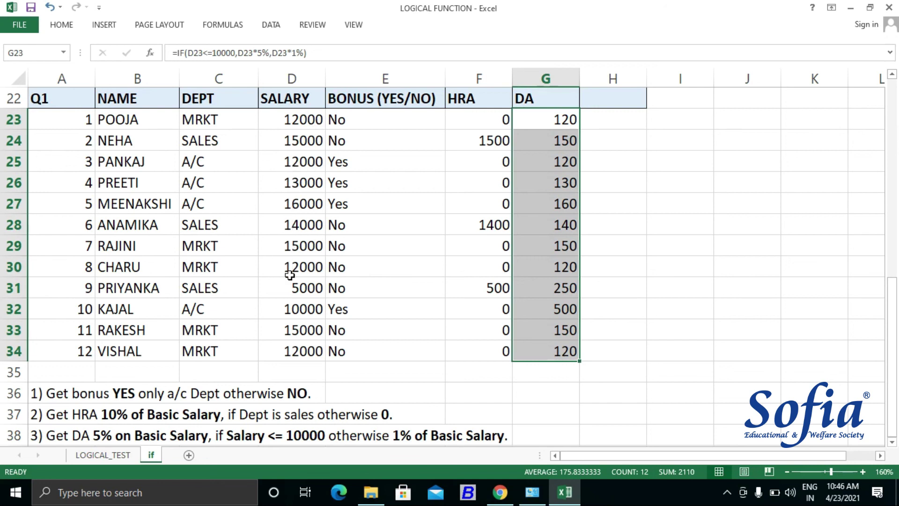
Check the DA results in rows 31 and 32 against their salaries, and review the DA values in G23:G28
{"action": "left_click", "coordinate": [291, 292]}
{"action": "left_click", "coordinate": [545, 292]}
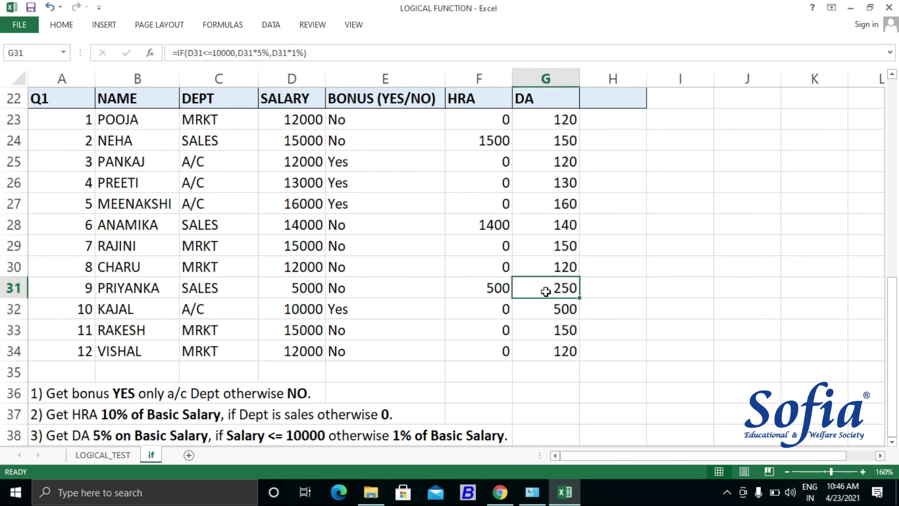
{"action": "left_click", "coordinate": [299, 313]}
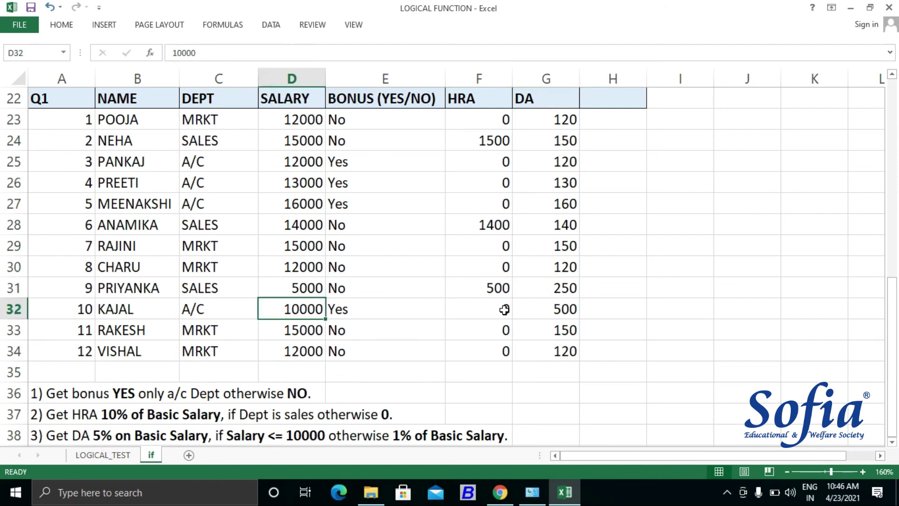
{"action": "left_click", "coordinate": [545, 312]}
{"action": "left_click_drag", "start_coordinate": [562, 124], "coordinate": [562, 220]}
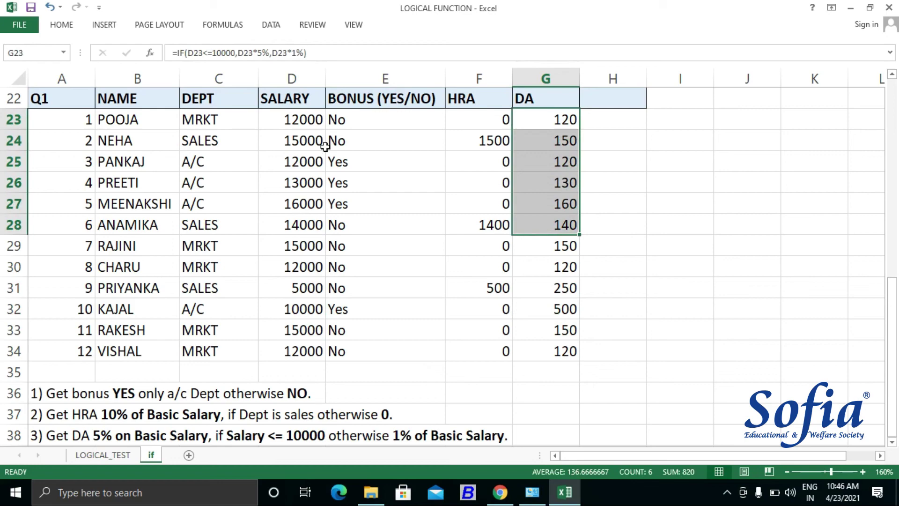